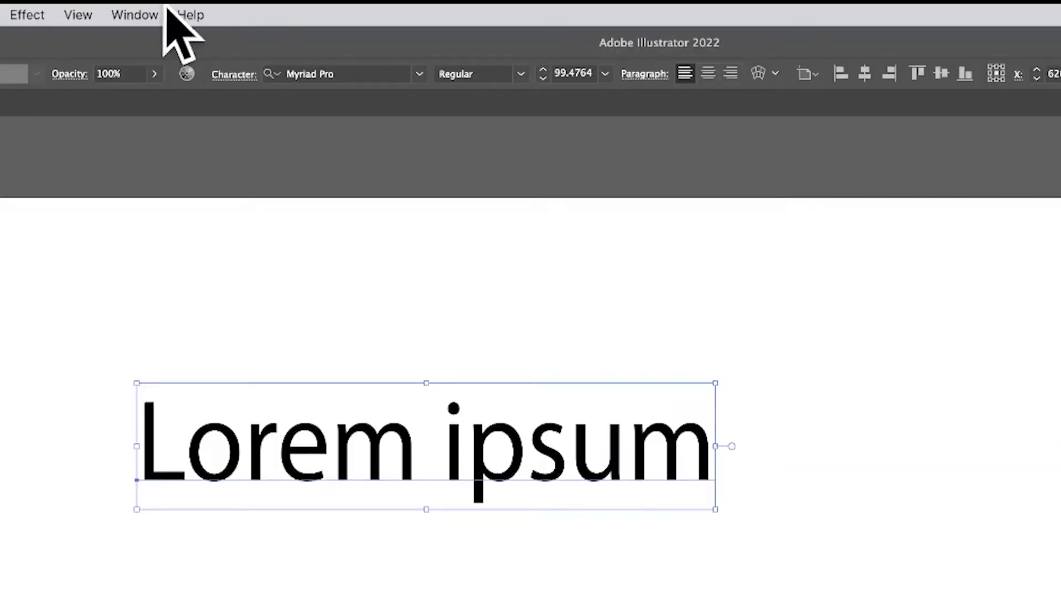
# Step: Locate AG Offset among the Astute Graphics plugins
pyautogui.click(126, 13)
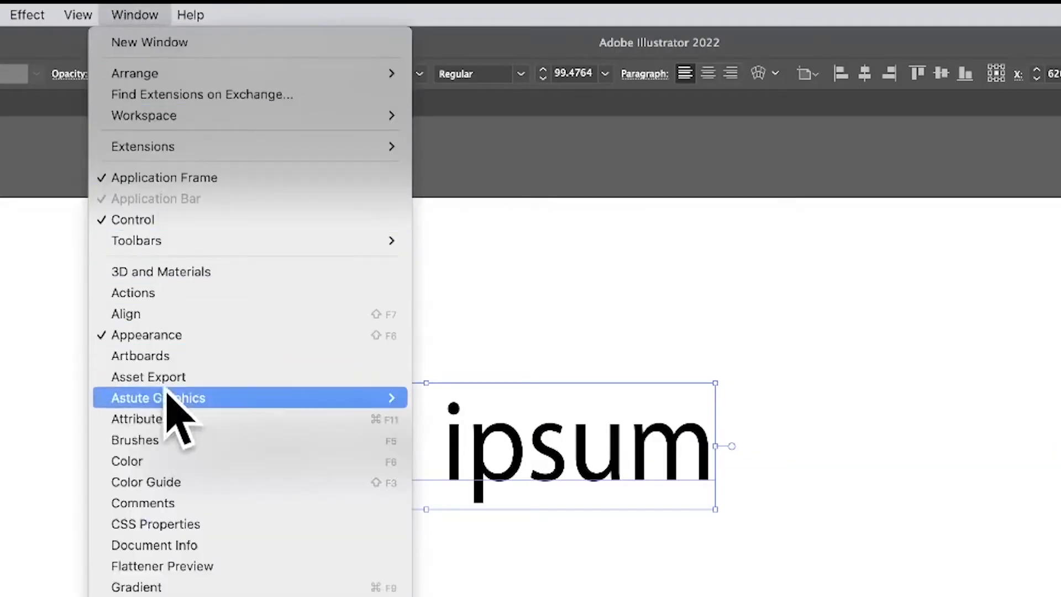
pyautogui.moveTo(169, 395)
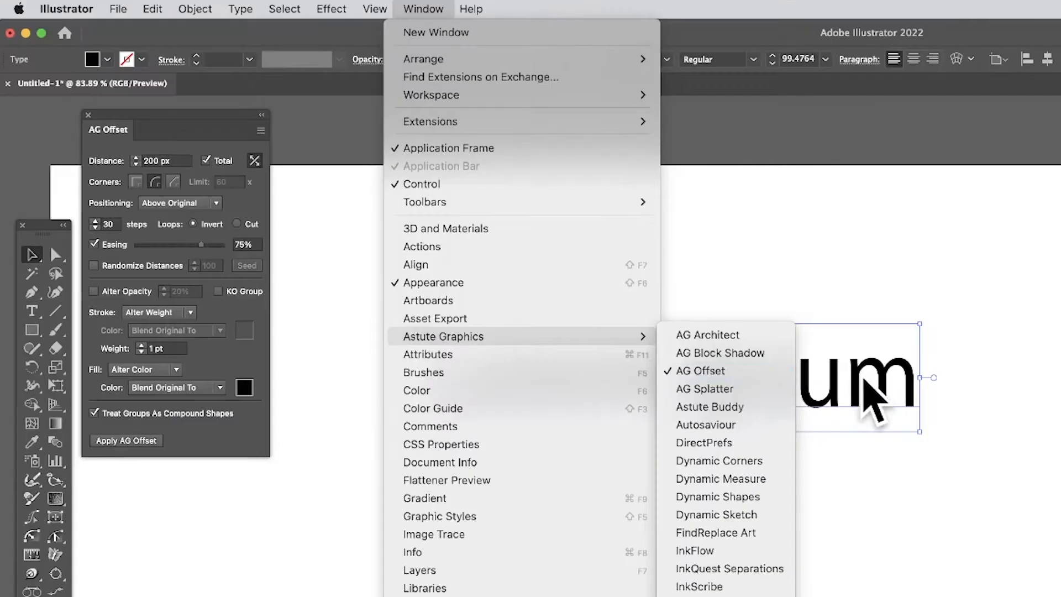
pyautogui.click(634, 432)
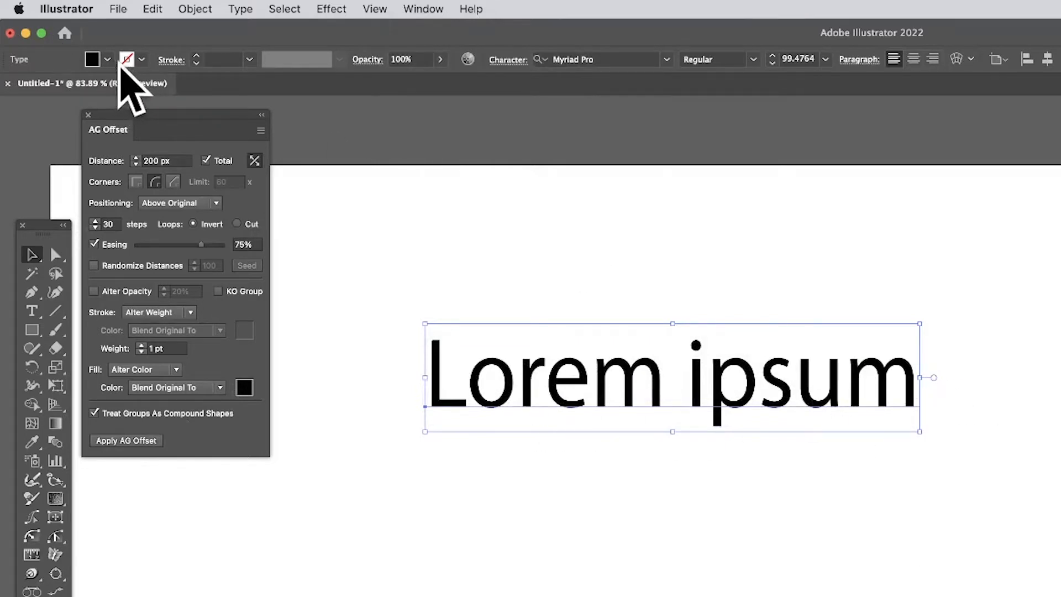
# Step: Give the Lorem ipsum text no fill and a 2 pt dark red stroke, and apply AG Offset to it
pyautogui.click(107, 61)
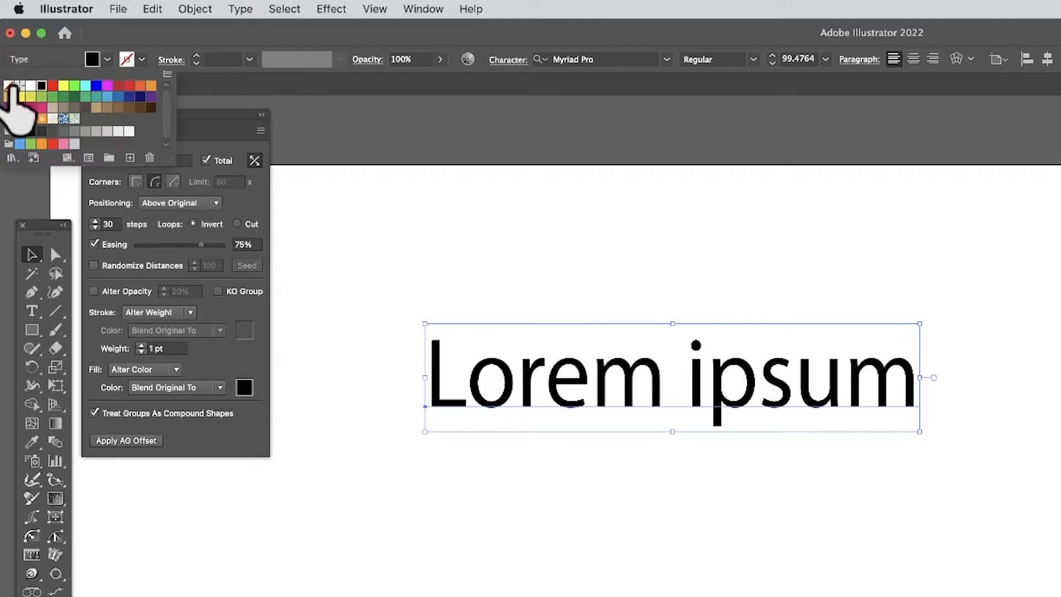
pyautogui.click(9, 86)
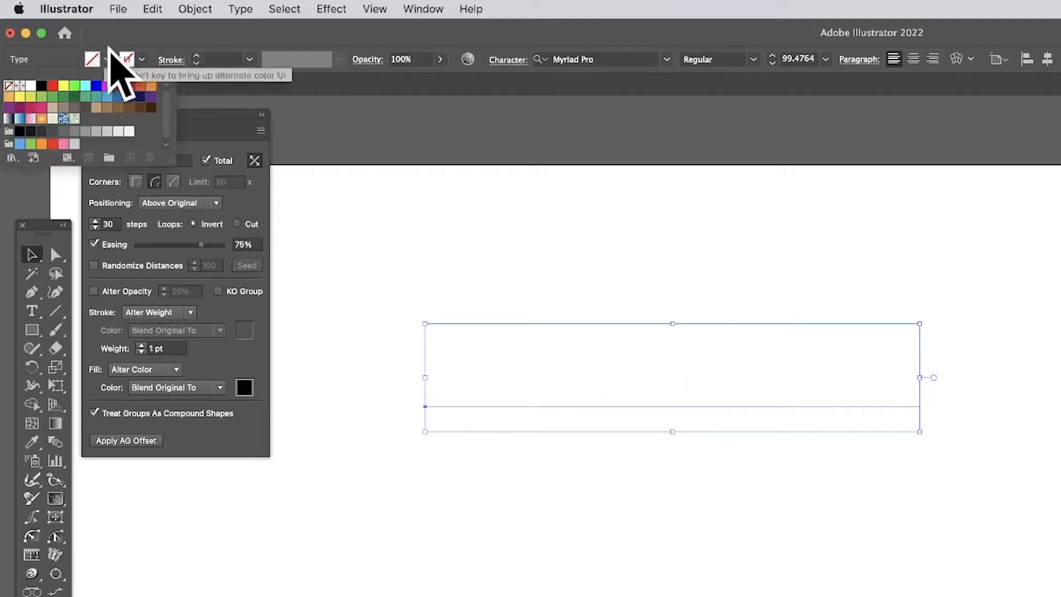
pyautogui.click(141, 60)
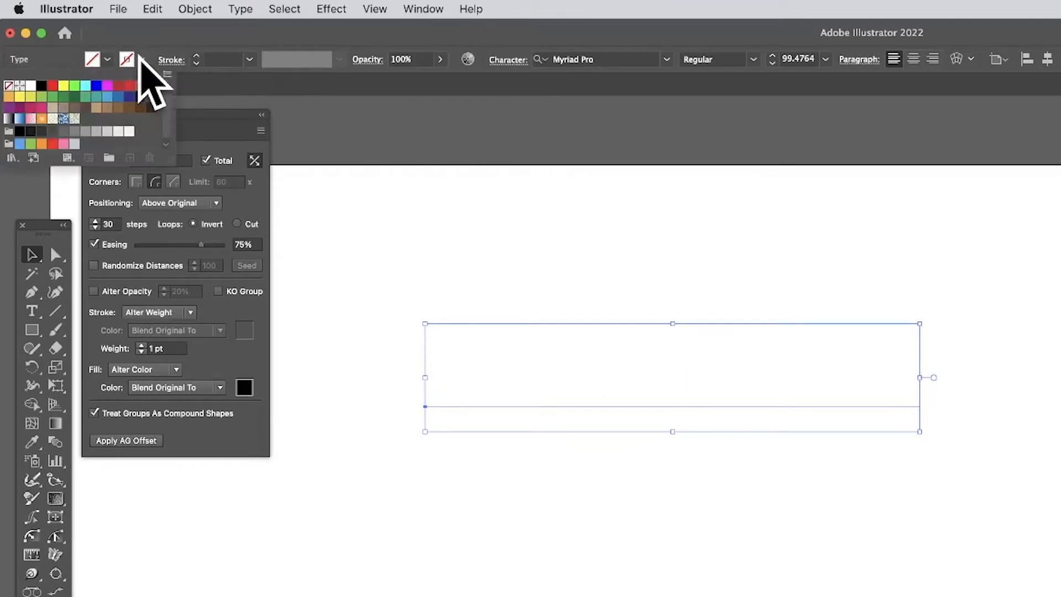
pyautogui.click(119, 87)
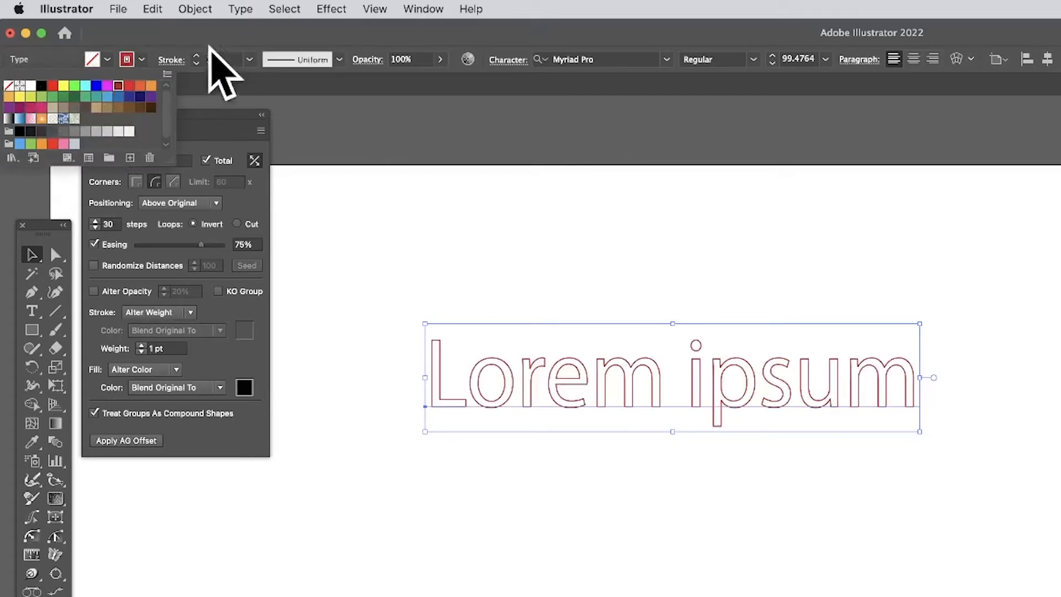
pyautogui.click(249, 59)
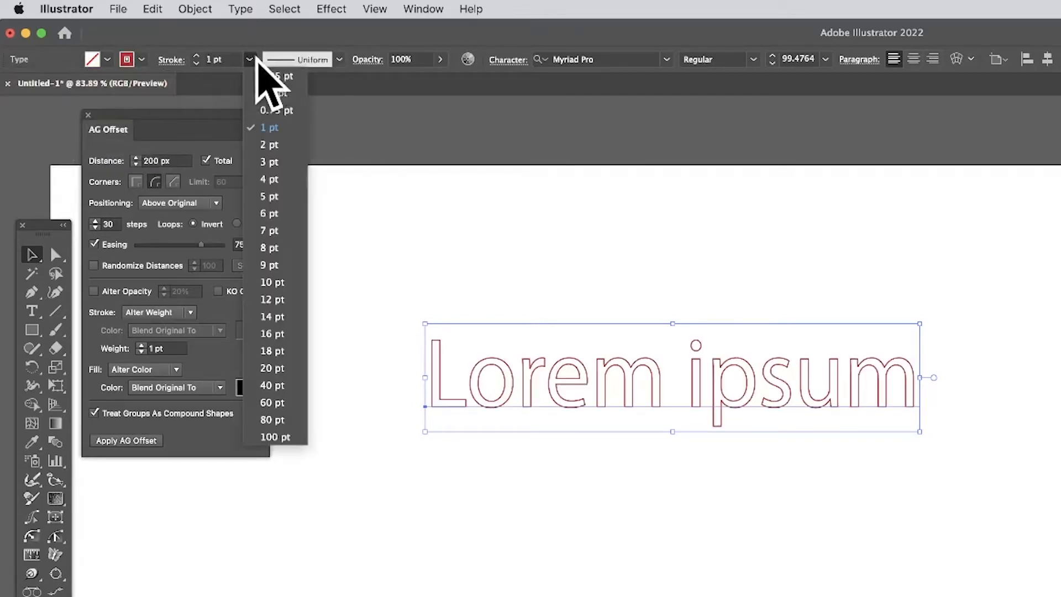
pyautogui.click(269, 145)
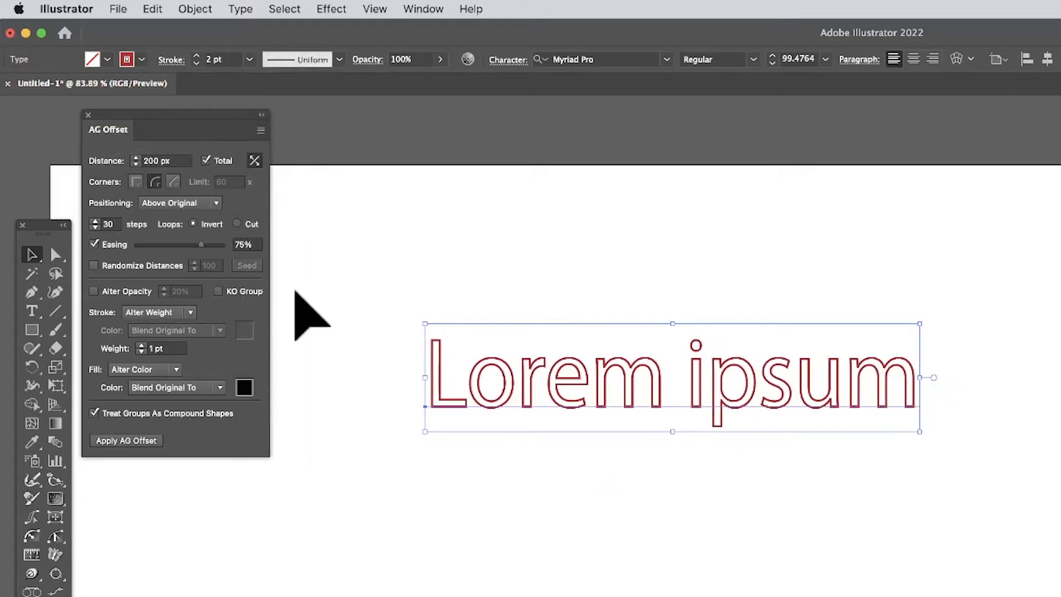
pyautogui.click(131, 452)
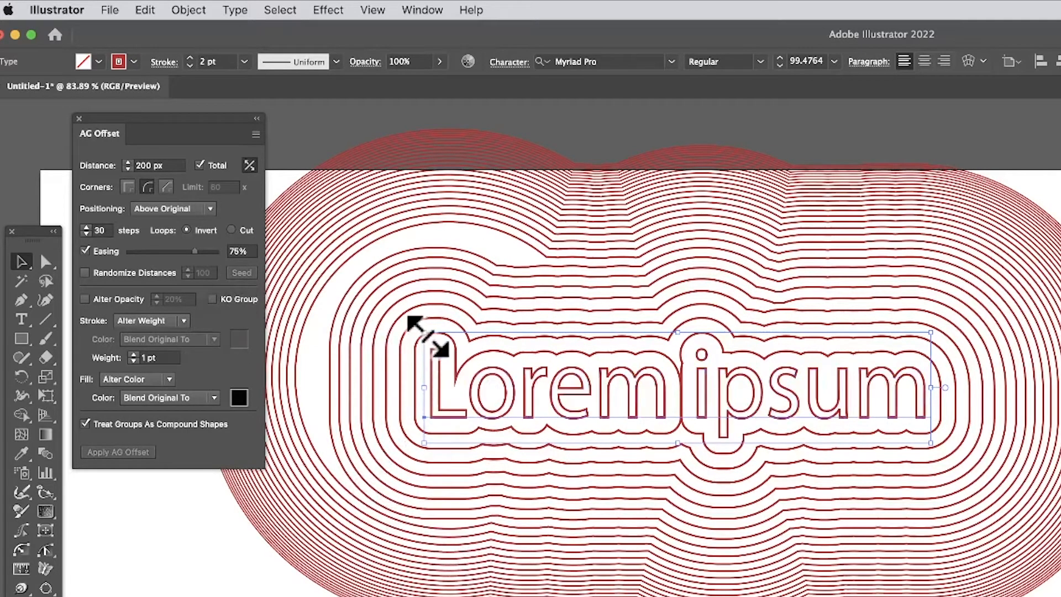
# Step: Scale the offset text down to about 68 pt and rotate it counterclockwise so it slopes upward
pyautogui.moveTo(425, 333); pyautogui.dragTo(516, 368)
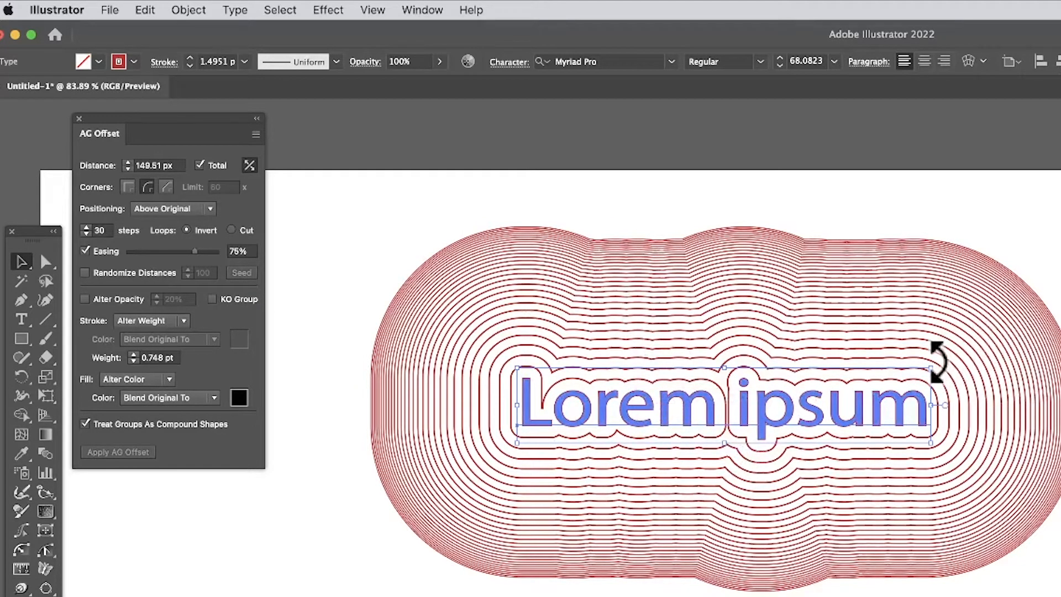
pyautogui.moveTo(940, 361); pyautogui.dragTo(890, 290)
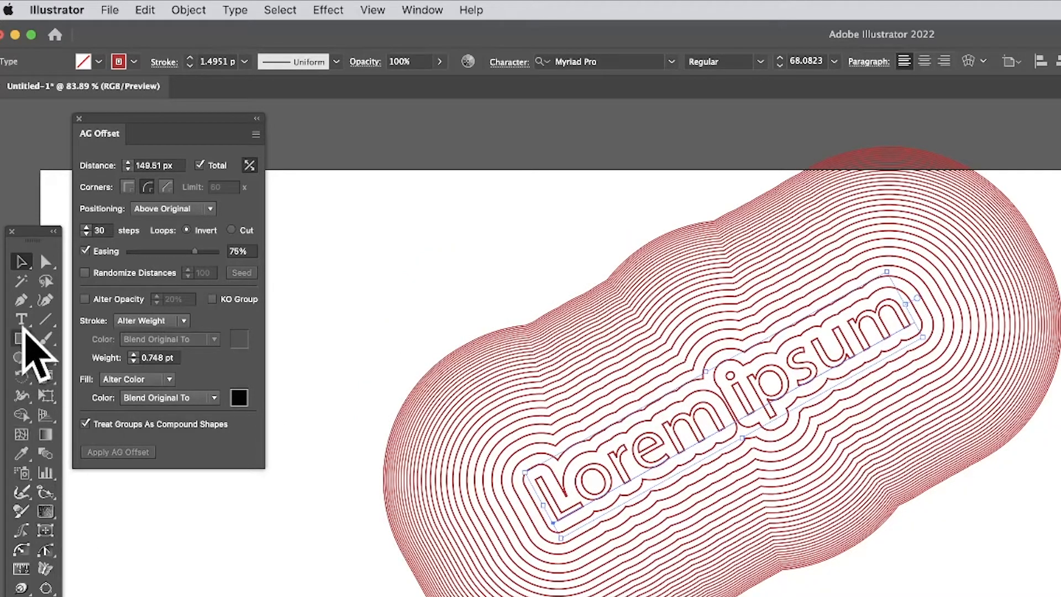
# Step: Replace the Lorem ipsum wording in the rotated text object with "Text and type"
pyautogui.click(21, 319)
pyautogui.tripleClick(657, 431)
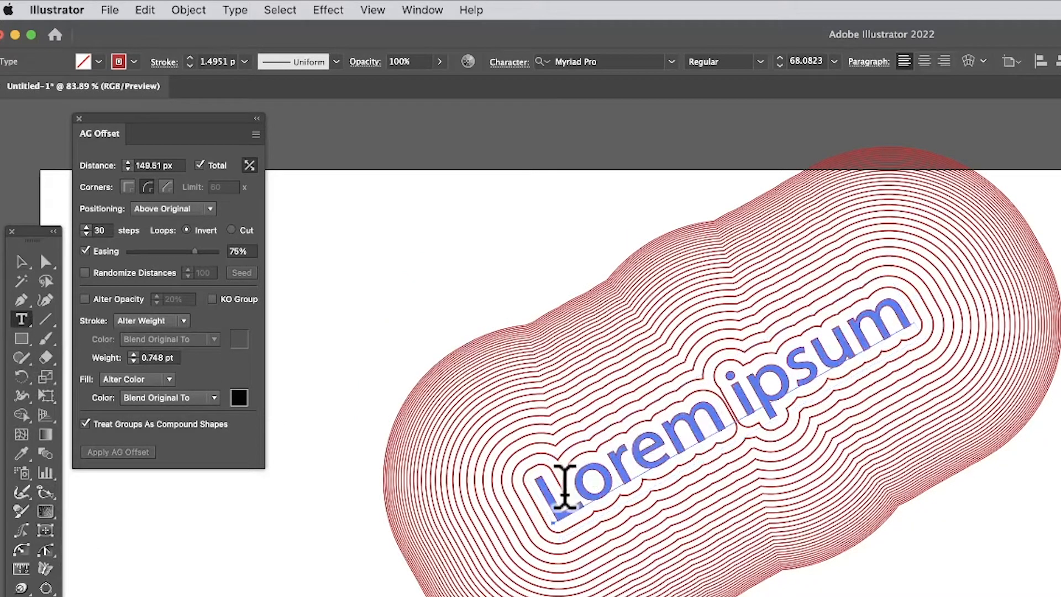
pyautogui.moveTo(564, 486); pyautogui.dragTo(959, 345)
pyautogui.press('BackSpace')
pyautogui.press('BackSpace')
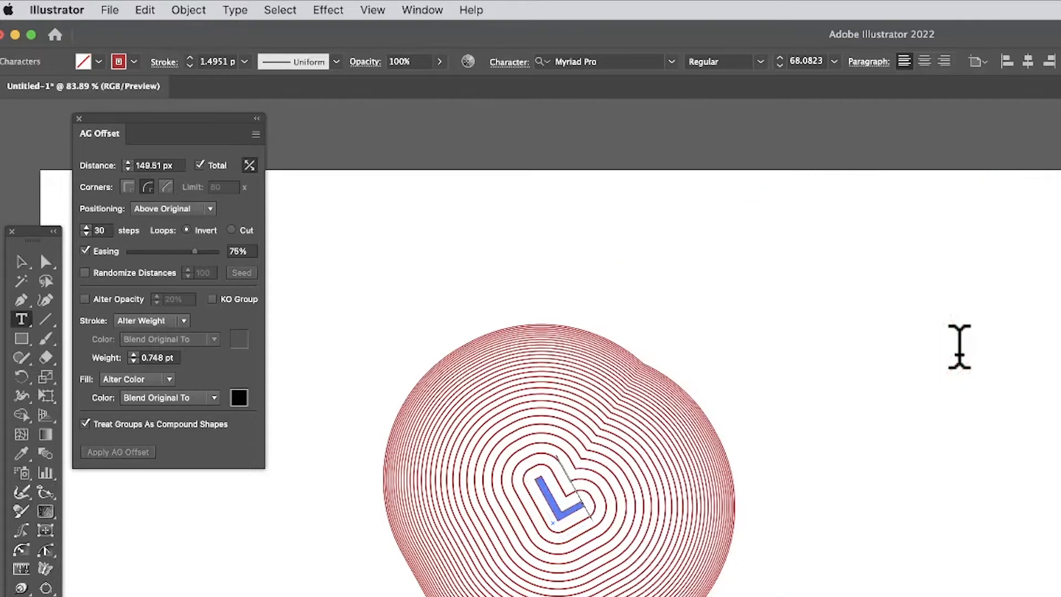
pyautogui.write('Te')
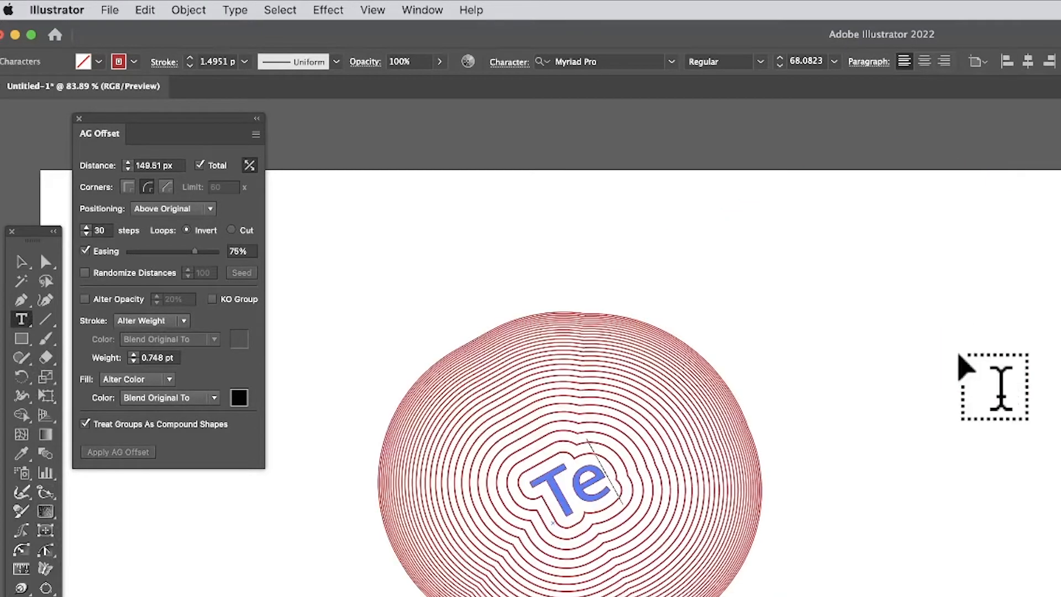
pyautogui.write('xt and')
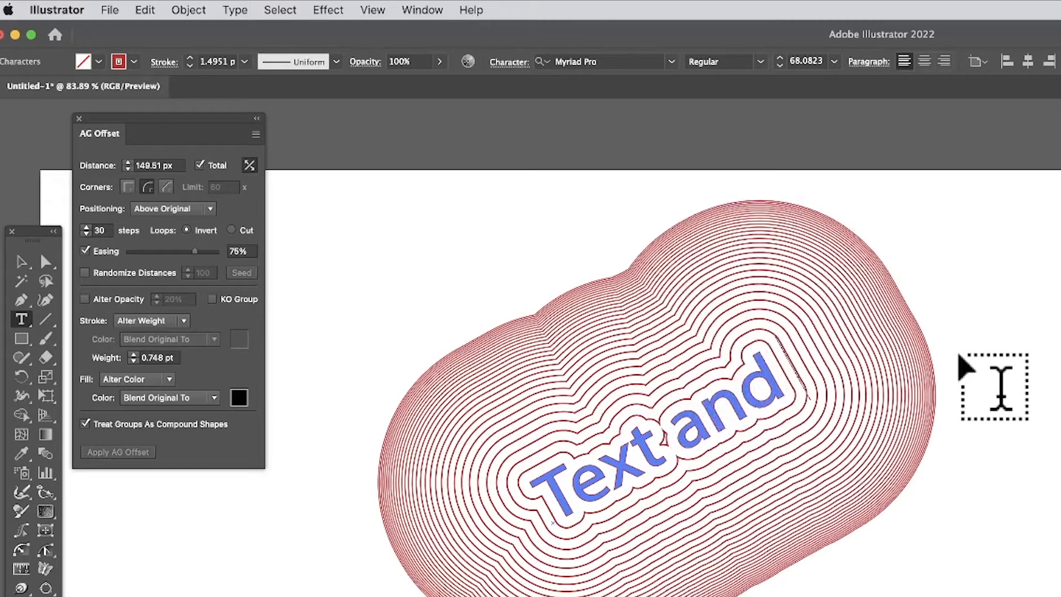
pyautogui.write(' type')
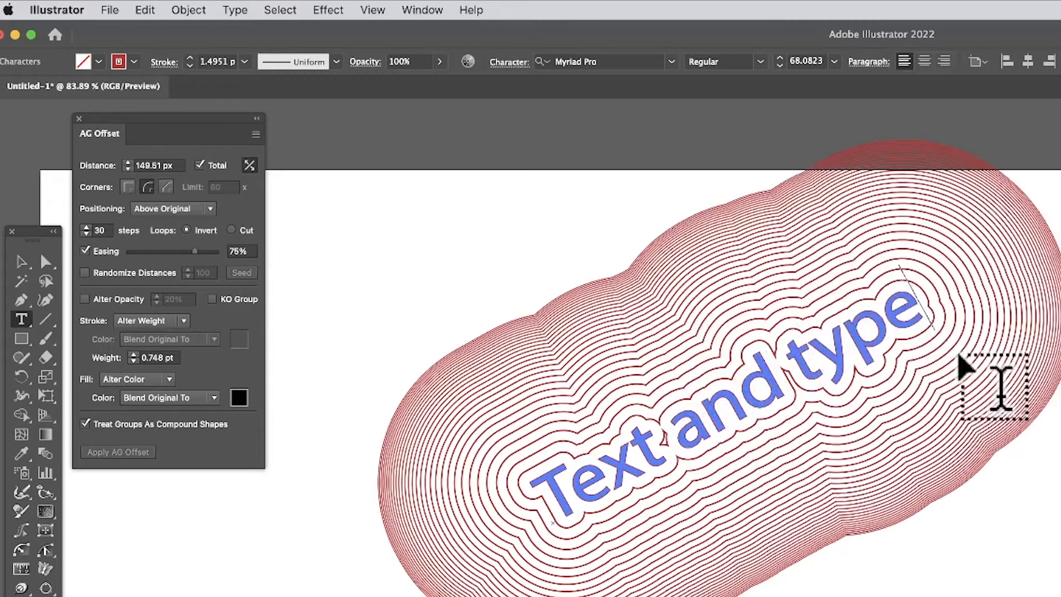
# Step: Rotate the "Text and type" object clockwise so it slopes slightly downward
pyautogui.click(22, 262)
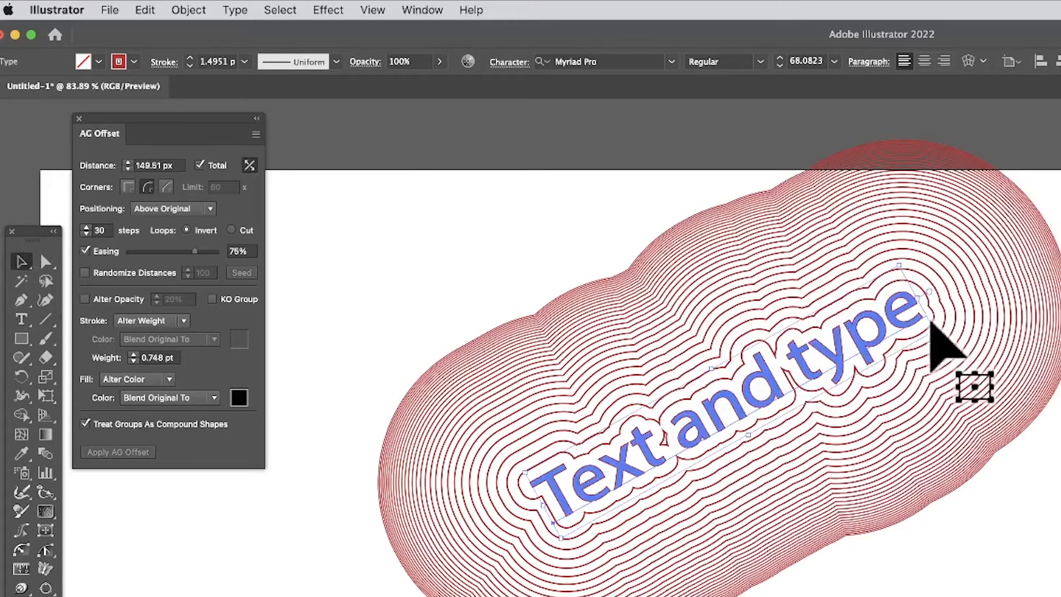
pyautogui.moveTo(938, 326); pyautogui.dragTo(827, 359)
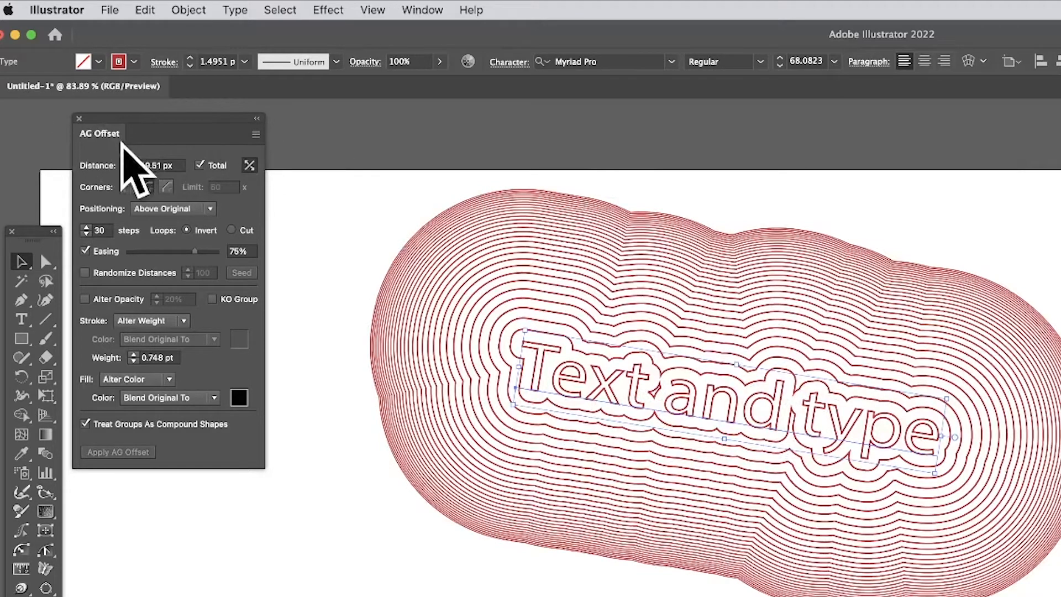
# Step: Set the AG Offset distance to 300 px and try 4 and 50 offset steps
pyautogui.moveTo(178, 165); pyautogui.dragTo(69, 153)
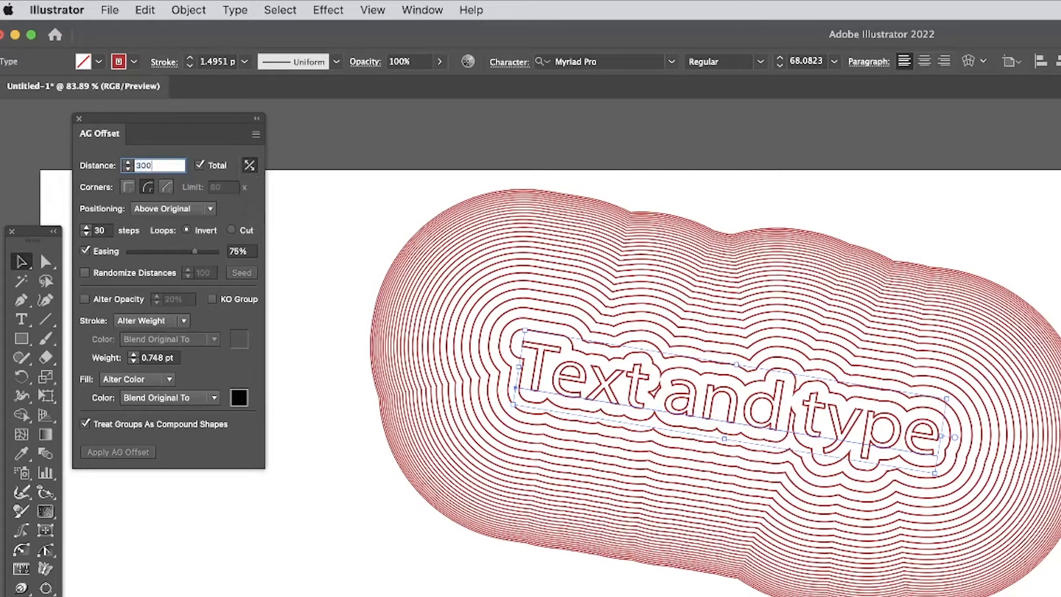
pyautogui.press('Tab')
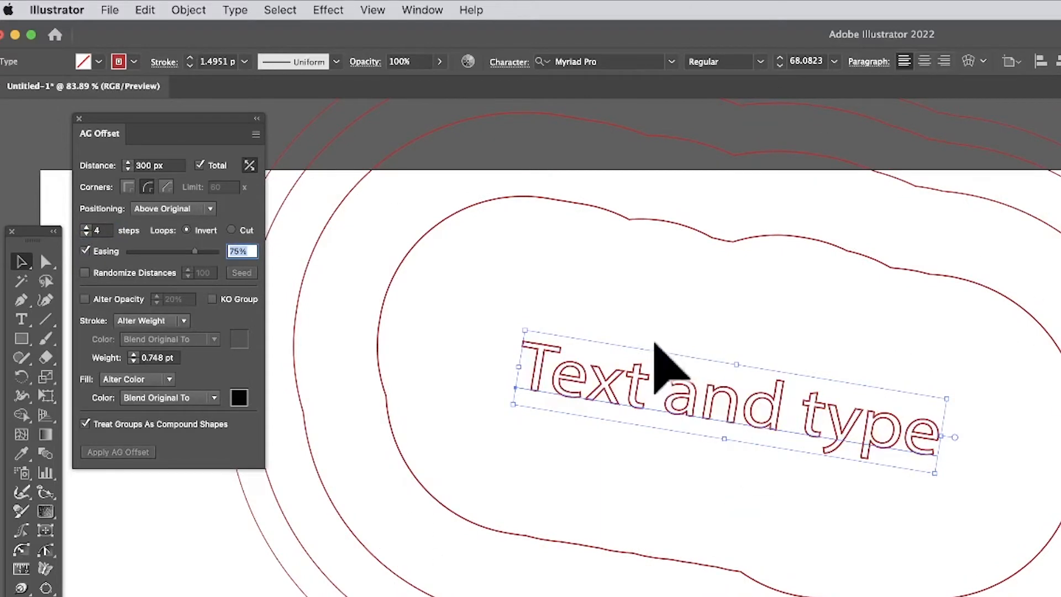
pyautogui.click(95, 230)
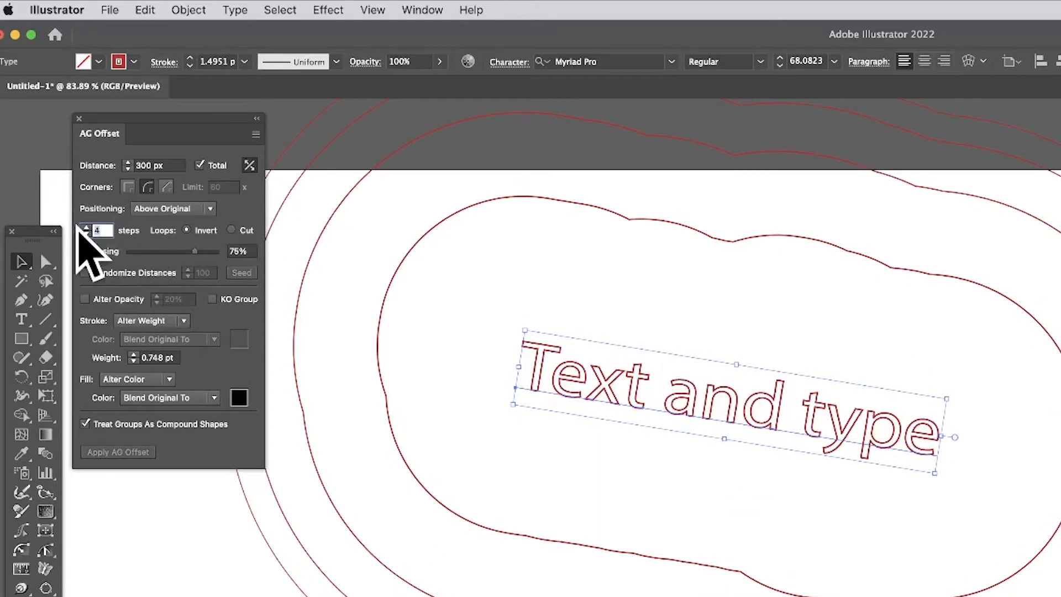
pyautogui.press('Tab')
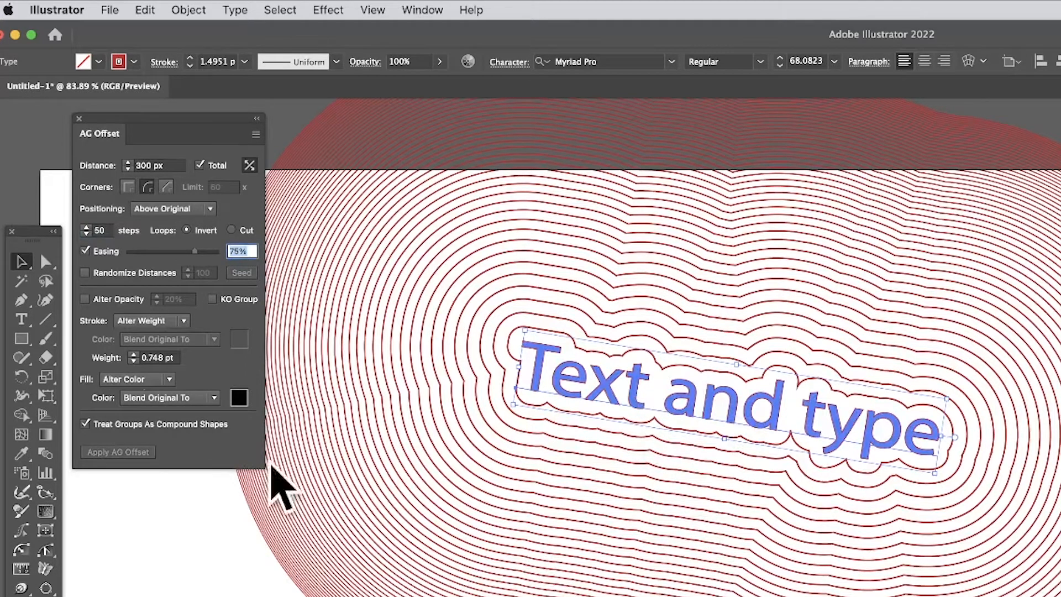
# Step: Set the number of AG Offset steps to 20
pyautogui.click(105, 229)
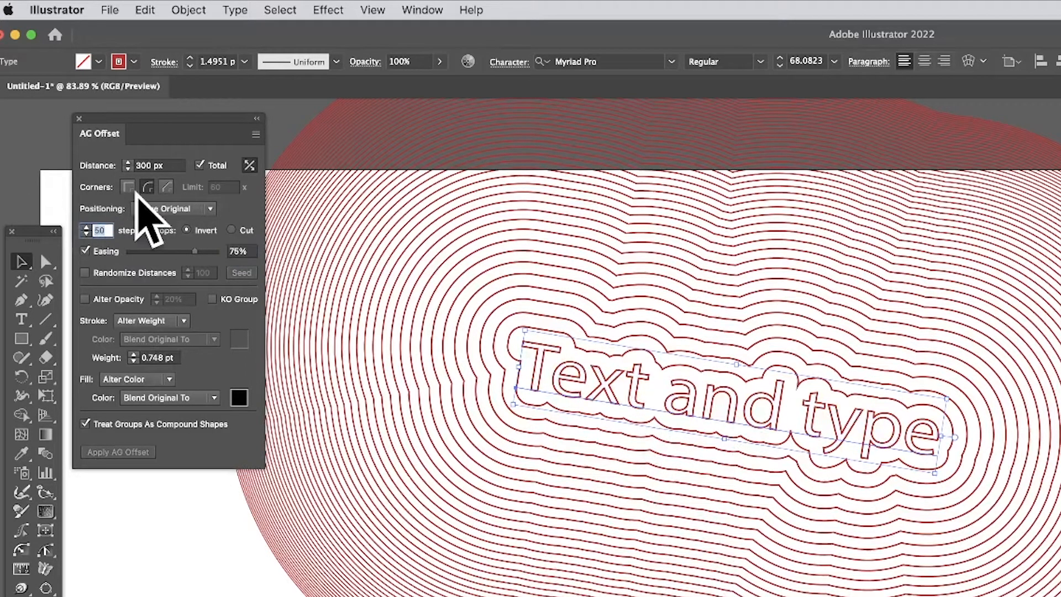
pyautogui.write('20')
pyautogui.press('Tab')
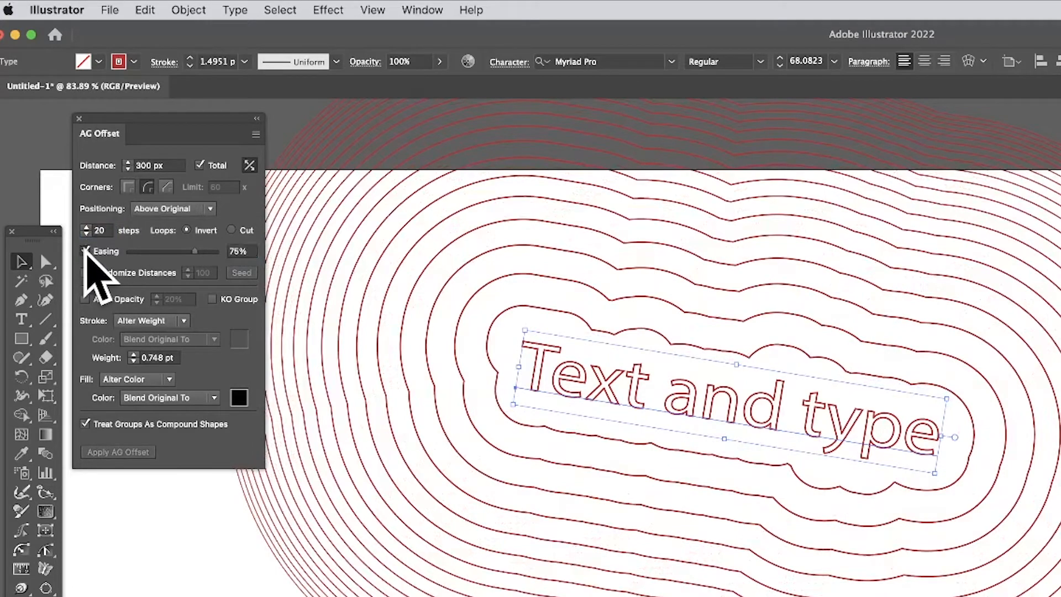
# Step: Try offset easing at 2%, 93% and 45%, and turn easing off for even spacing
pyautogui.click(86, 250)
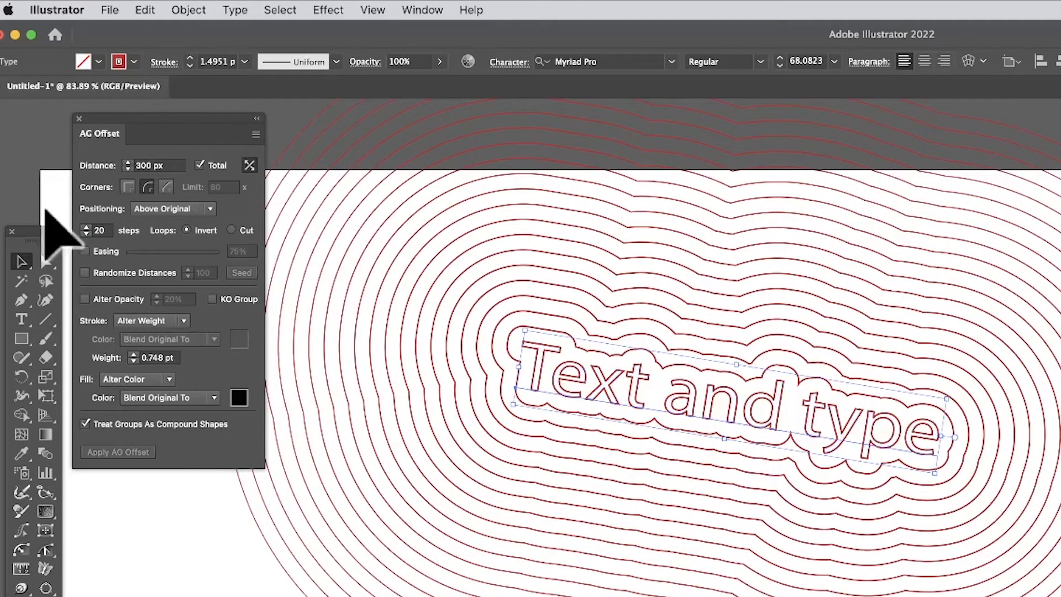
pyautogui.click(86, 251)
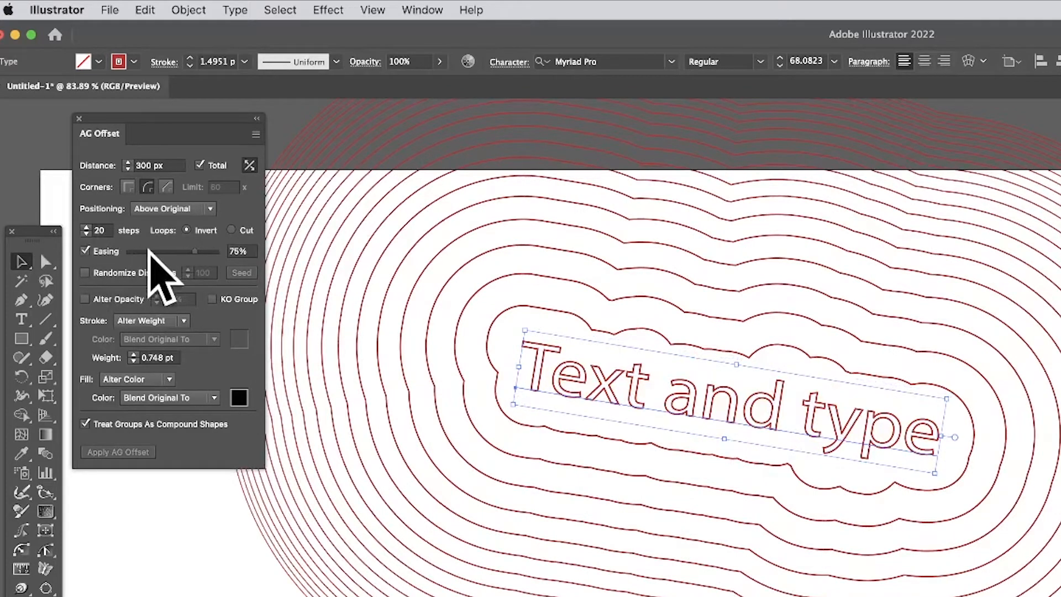
pyautogui.moveTo(198, 251); pyautogui.dragTo(130, 251)
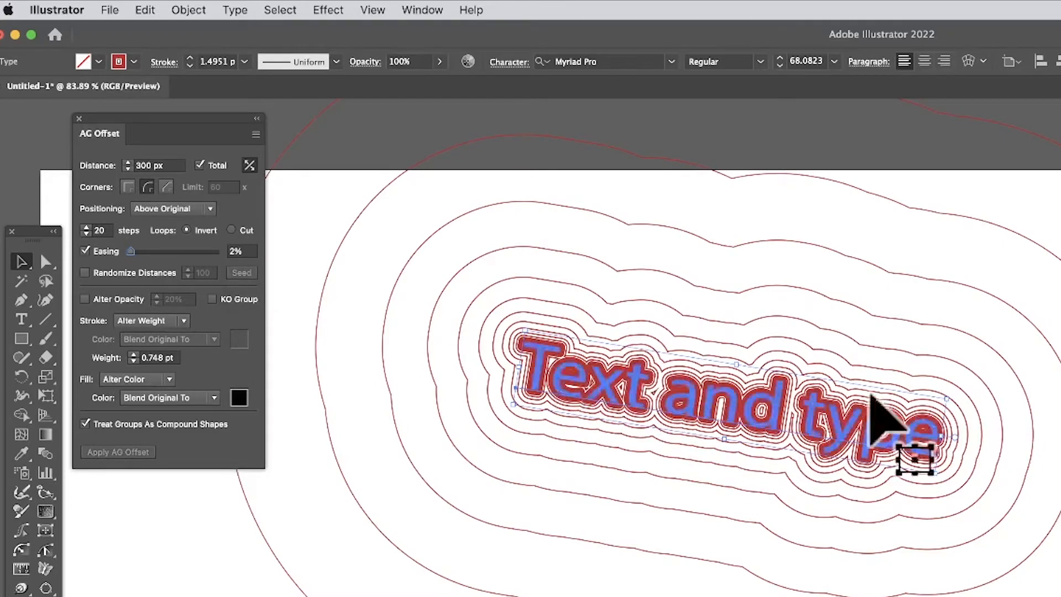
pyautogui.moveTo(207, 251); pyautogui.dragTo(211, 252)
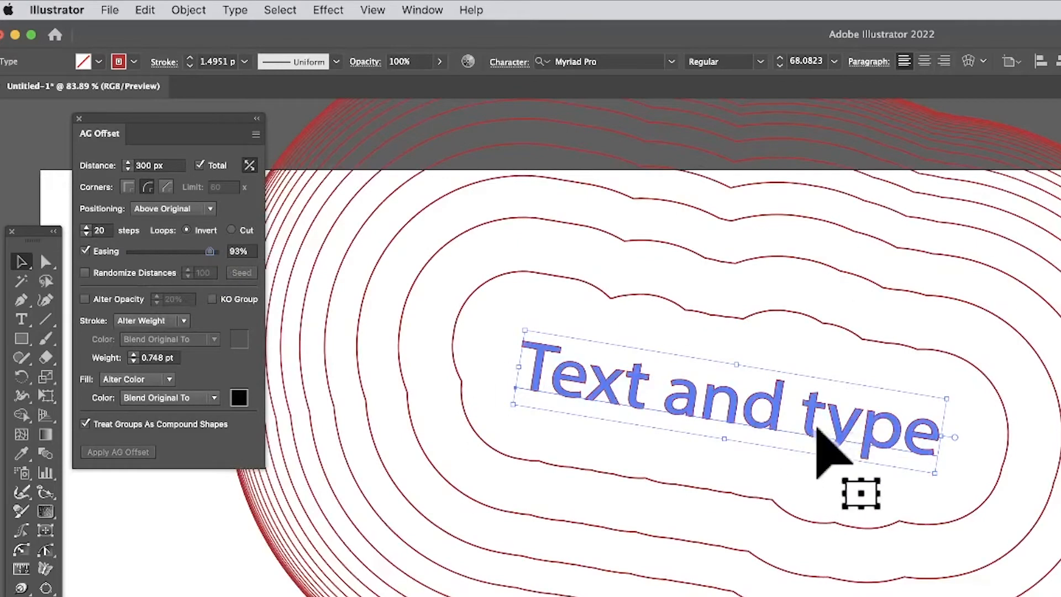
pyautogui.moveTo(210, 251); pyautogui.dragTo(168, 252)
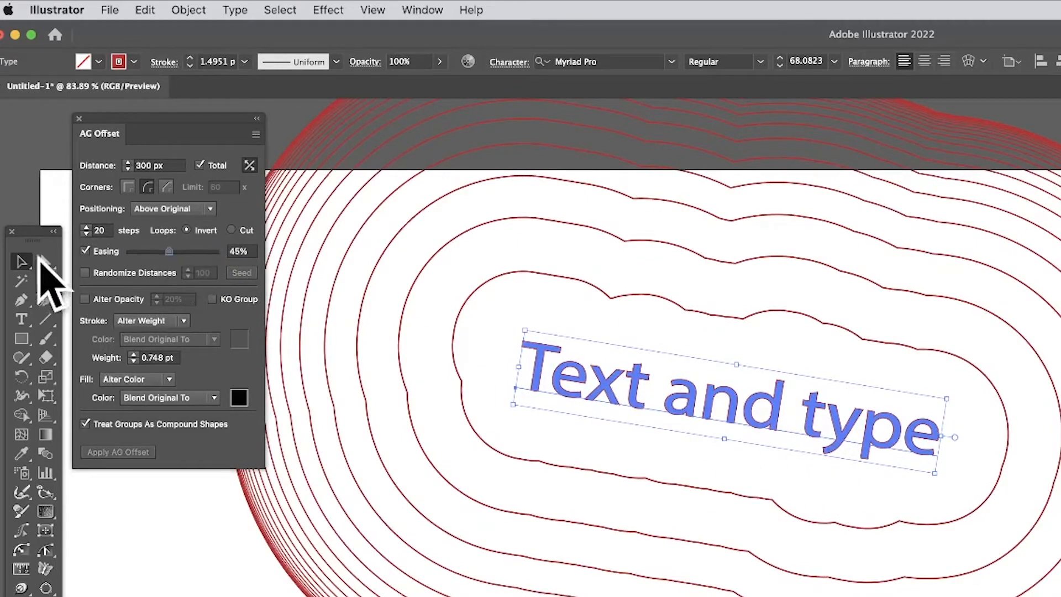
pyautogui.click(85, 251)
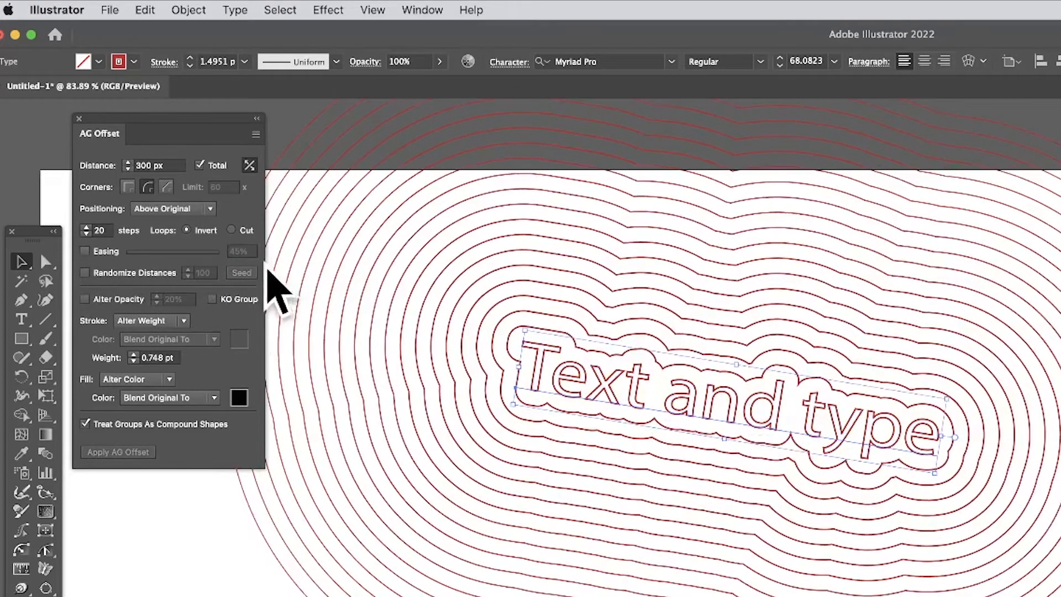
# Step: Turn on randomized distances for the offset outlines with a value of 2
pyautogui.click(85, 272)
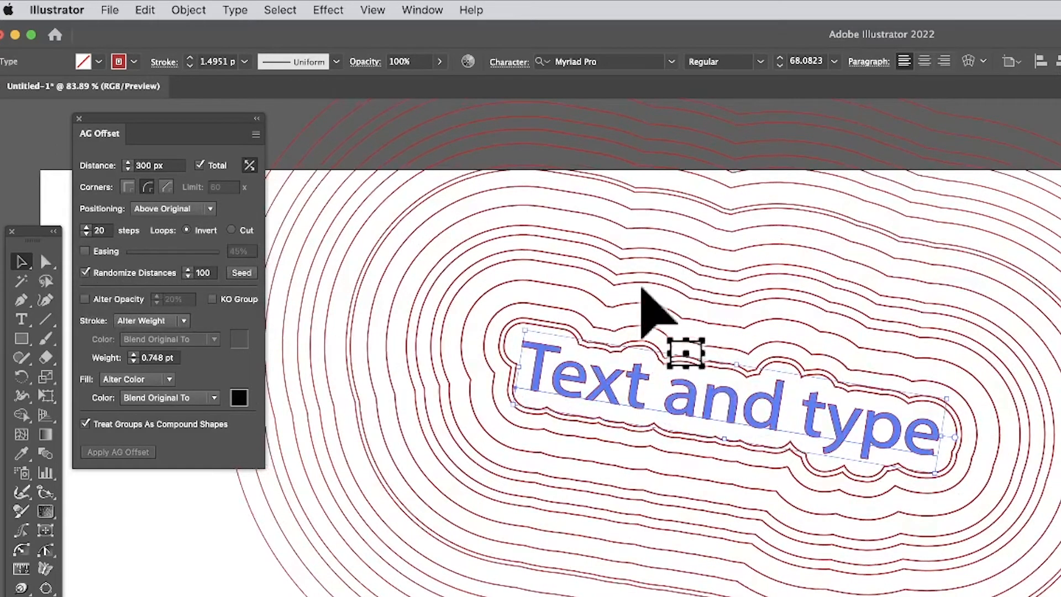
pyautogui.click(211, 273)
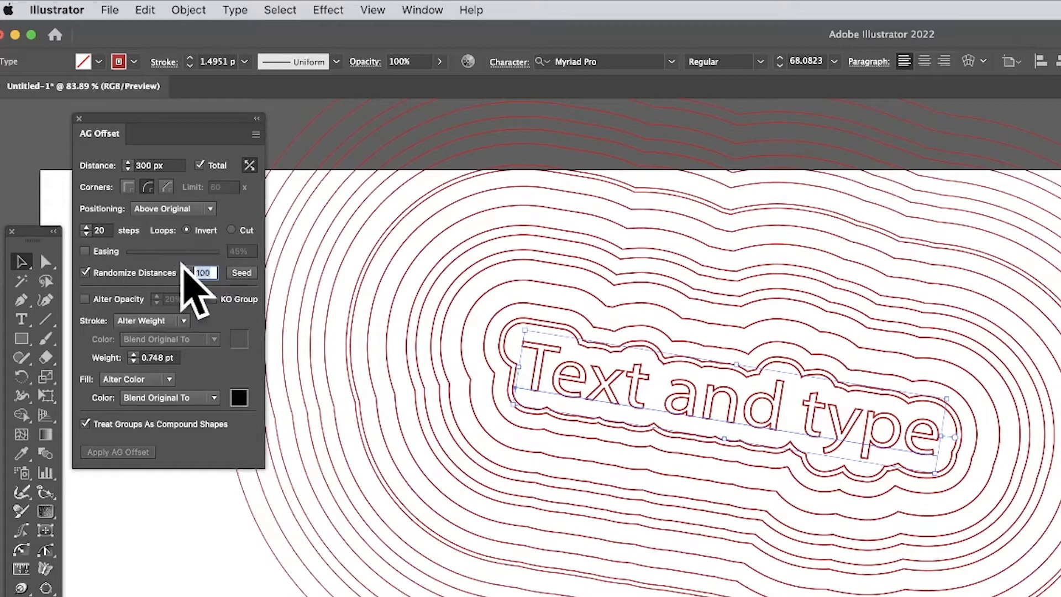
pyautogui.write('25')
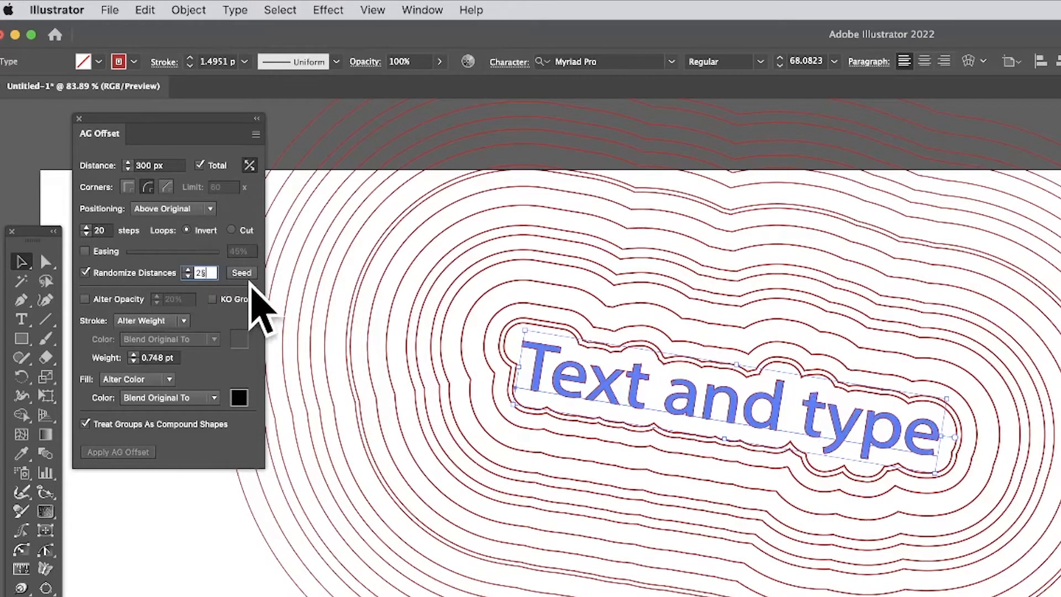
pyautogui.press('Tab')
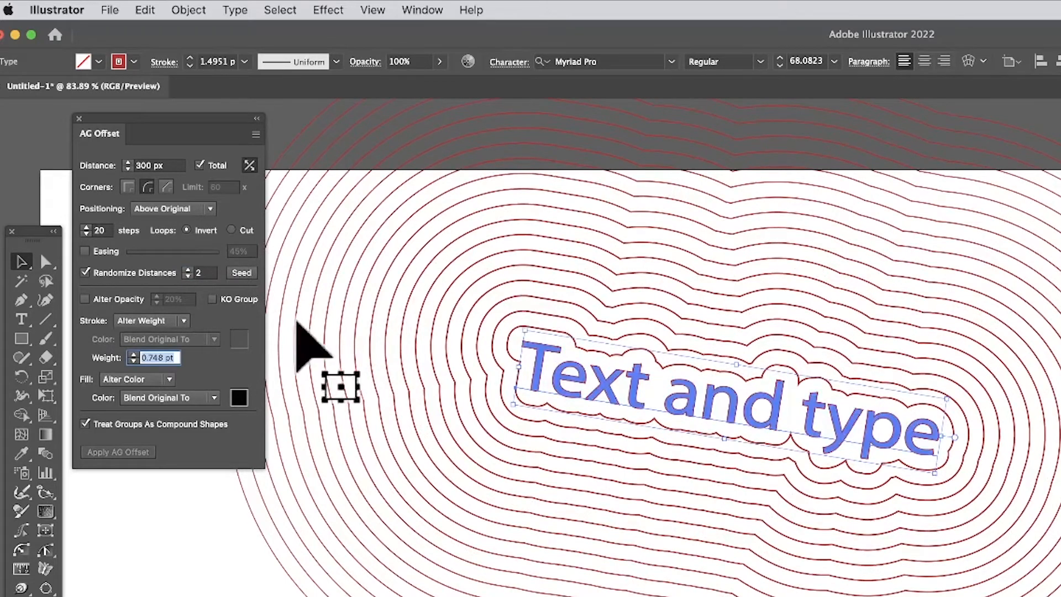
# Step: Raise the randomized distances value to 50, try several new random seeds, and turn distance randomization off
pyautogui.click(195, 273)
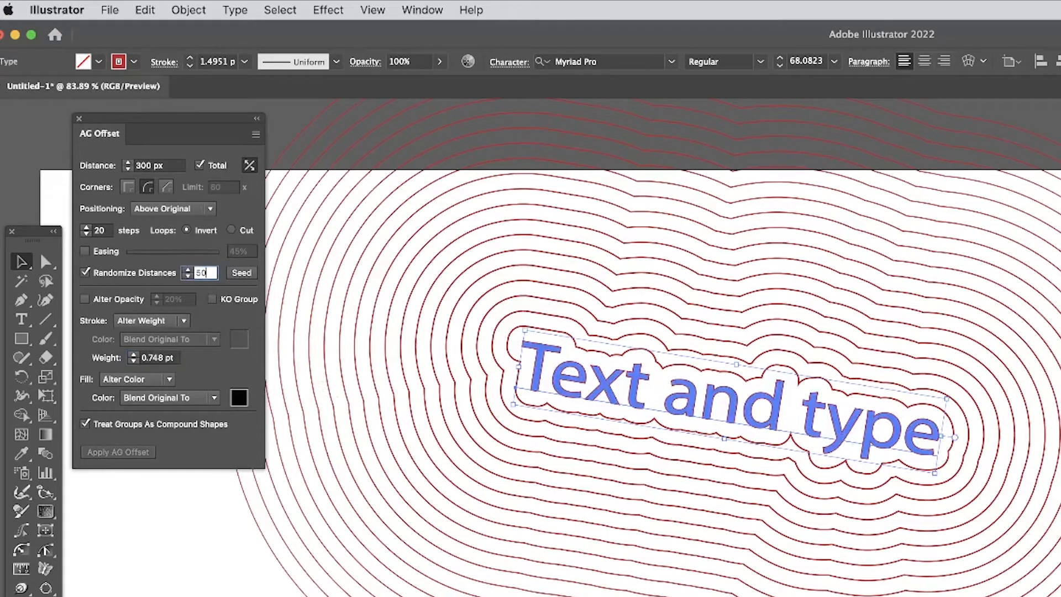
pyautogui.press('Tab')
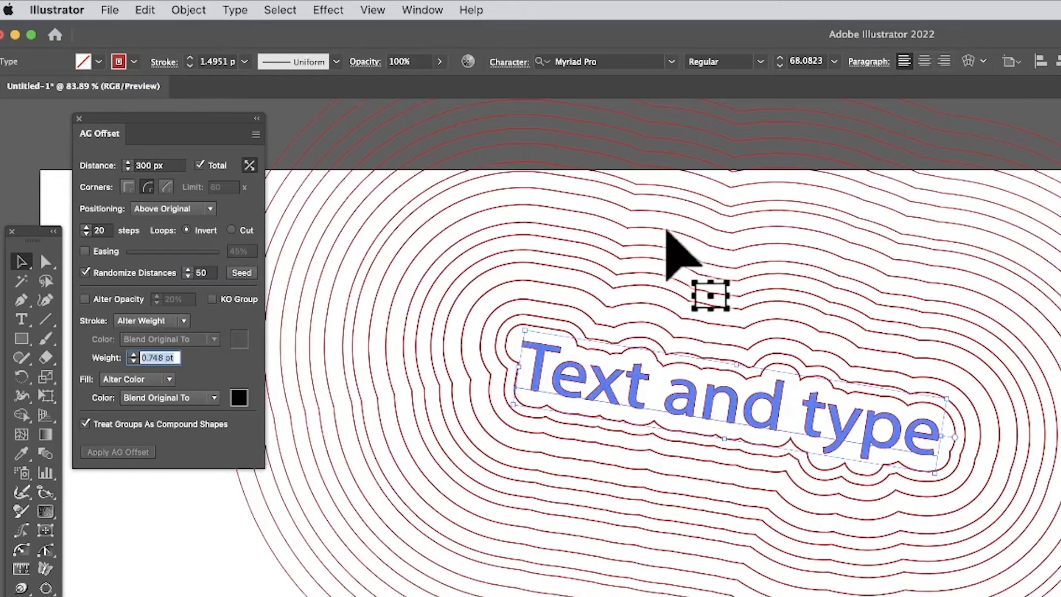
pyautogui.click(242, 272)
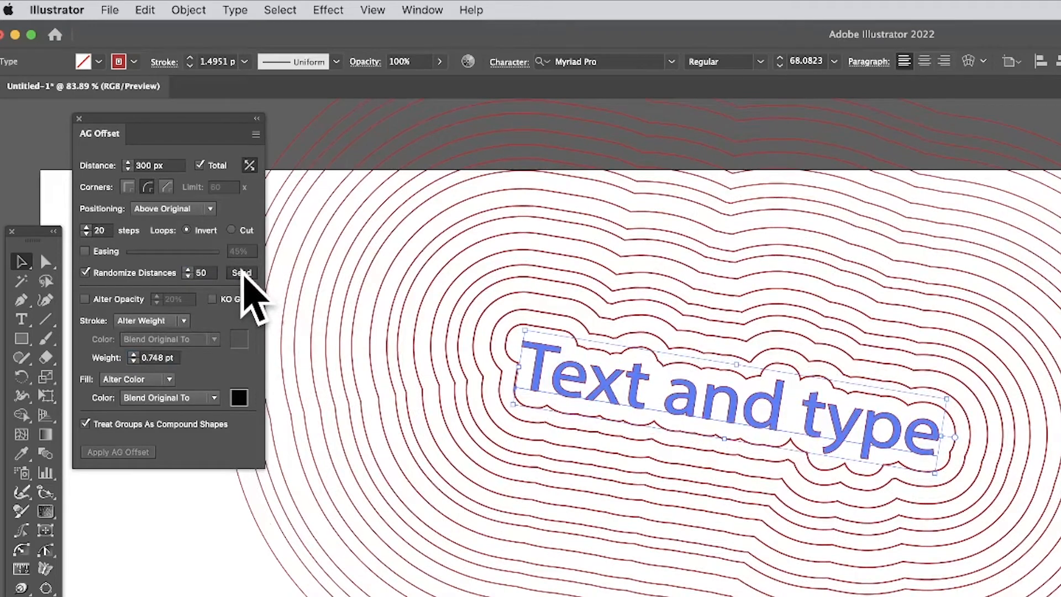
pyautogui.click(241, 273)
pyautogui.click(241, 272)
pyautogui.click(241, 272)
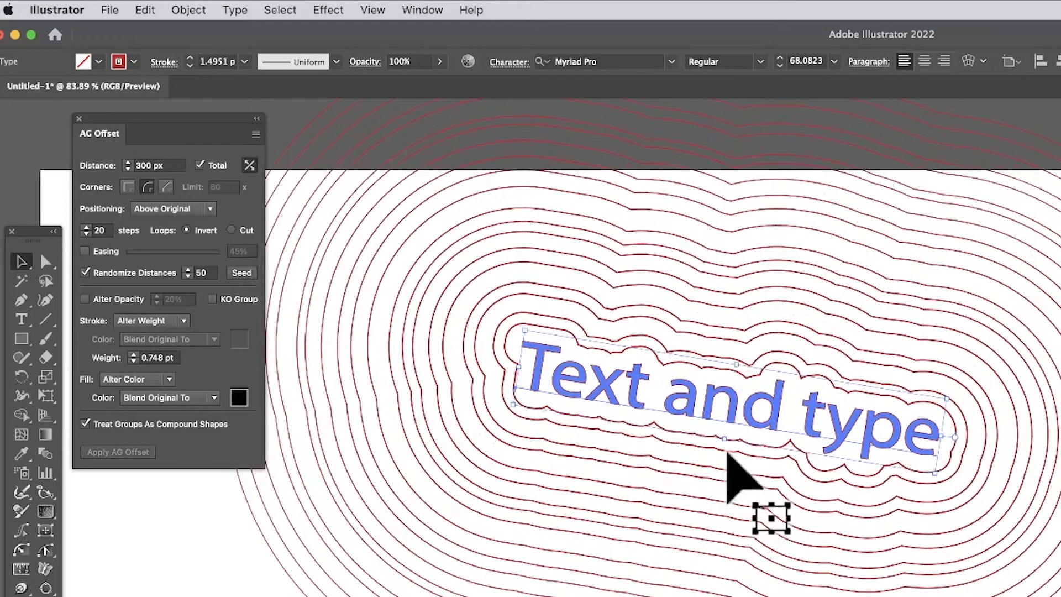
pyautogui.click(85, 272)
# Step: Try altering the opacity of the offset outlines at 20% and 2%, and turn the opacity change off
pyautogui.click(85, 299)
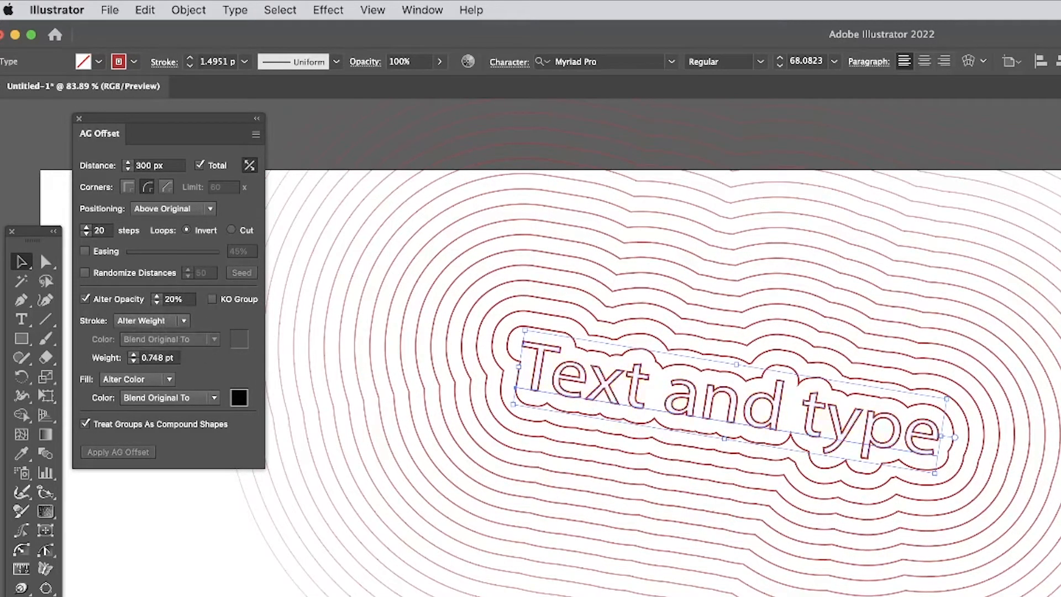
pyautogui.click(188, 298)
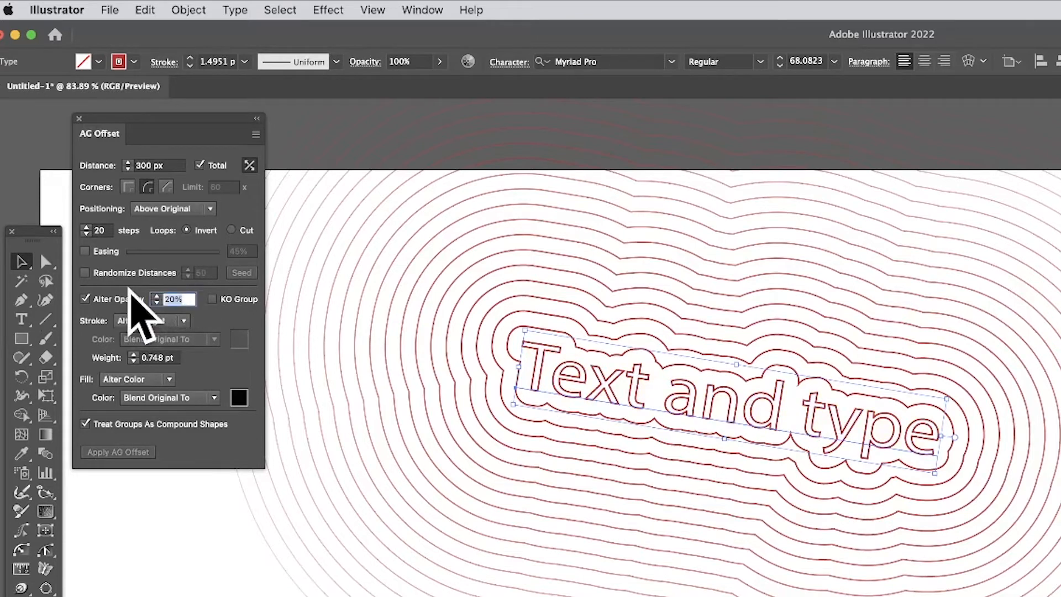
pyautogui.press('Tab')
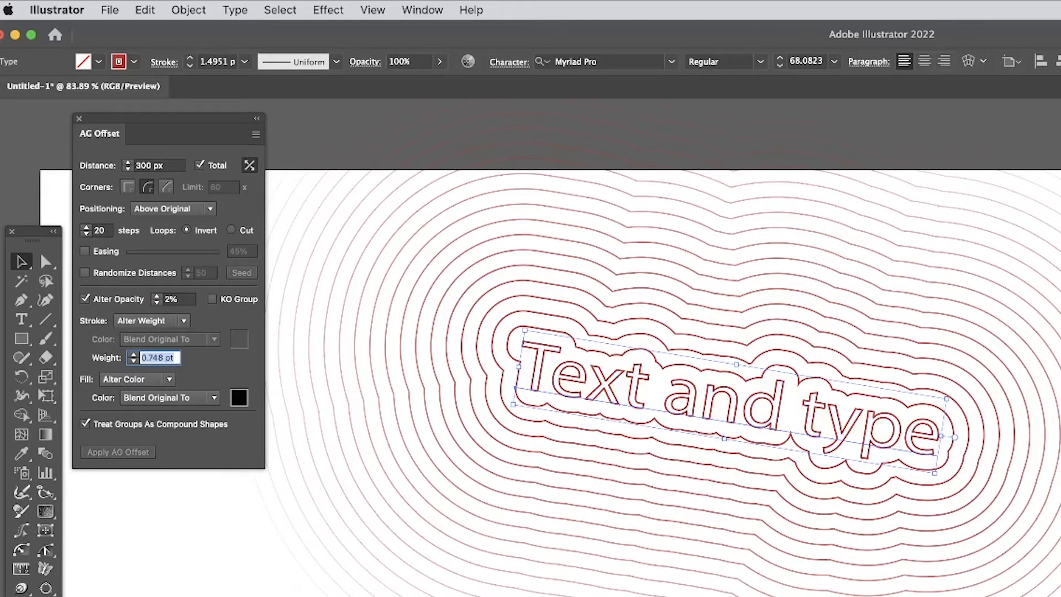
pyautogui.click(88, 298)
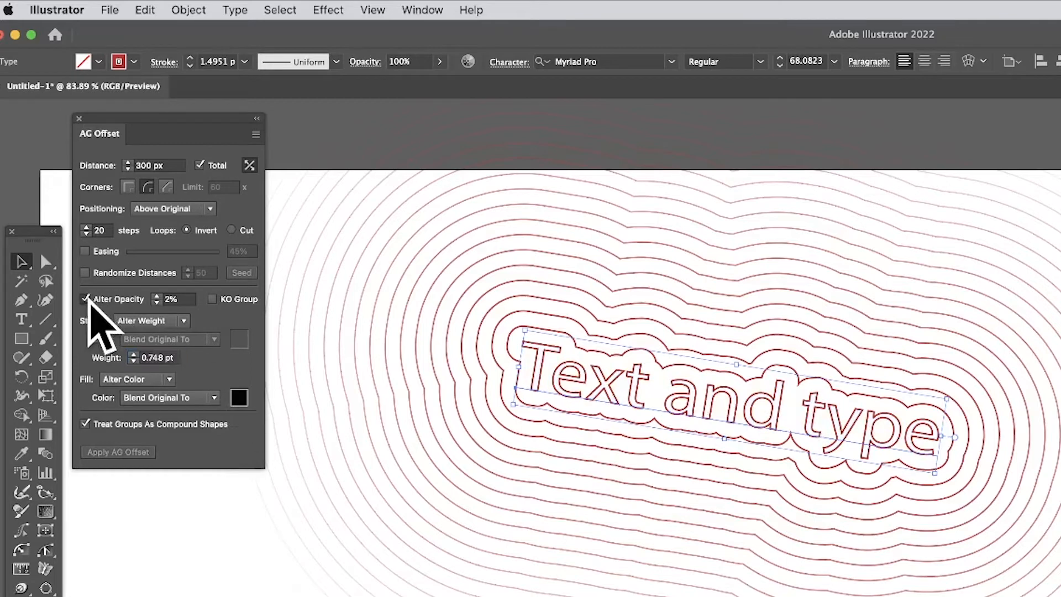
# Step: Try Retain as the stroke handling for the offset outlines, and change it to Alter Color
pyautogui.click(149, 322)
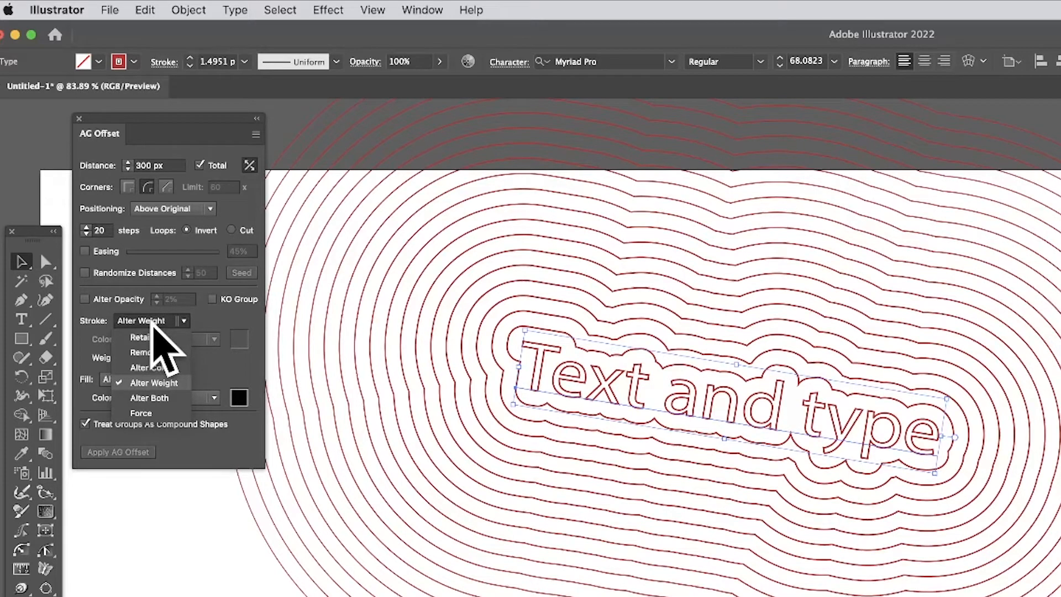
pyautogui.click(82, 343)
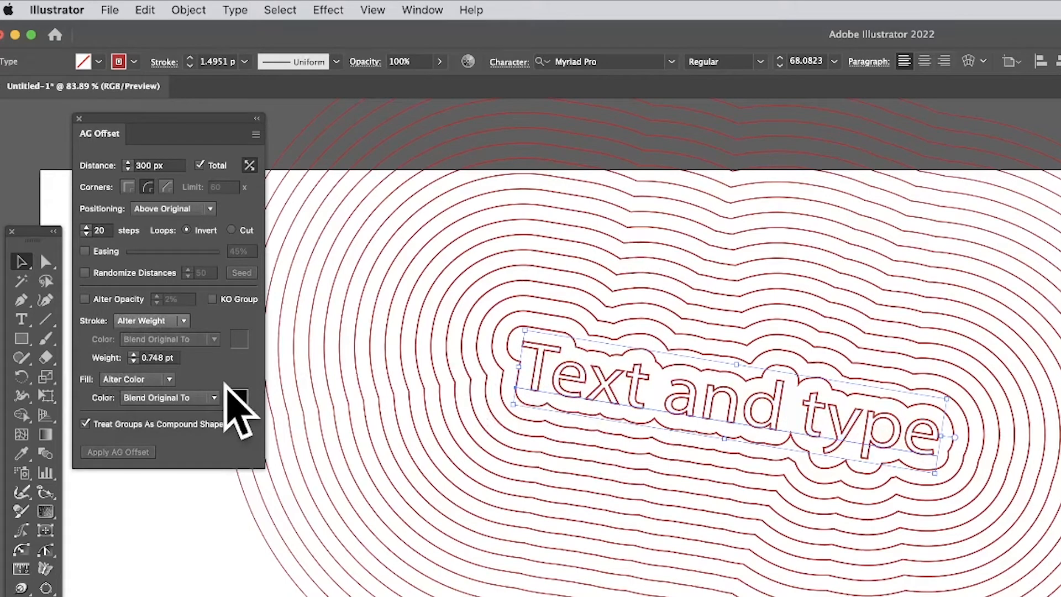
pyautogui.click(165, 321)
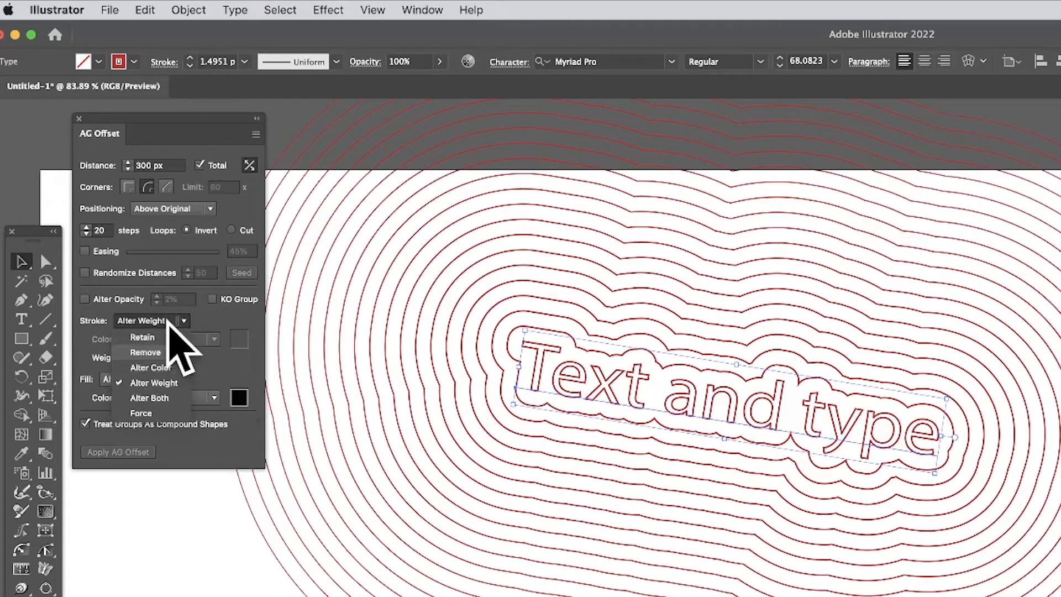
pyautogui.click(142, 337)
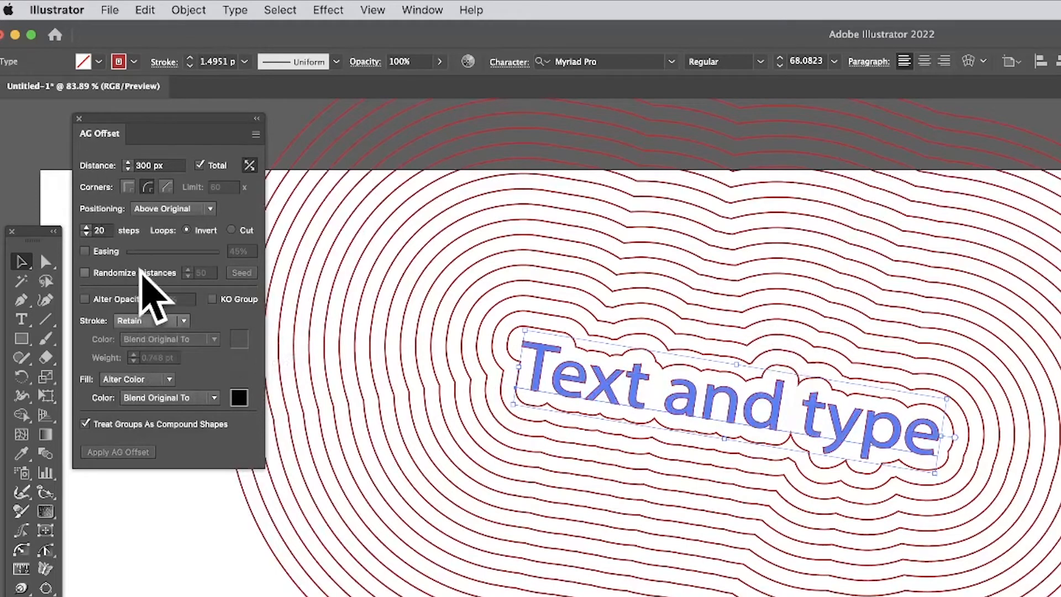
pyautogui.click(164, 324)
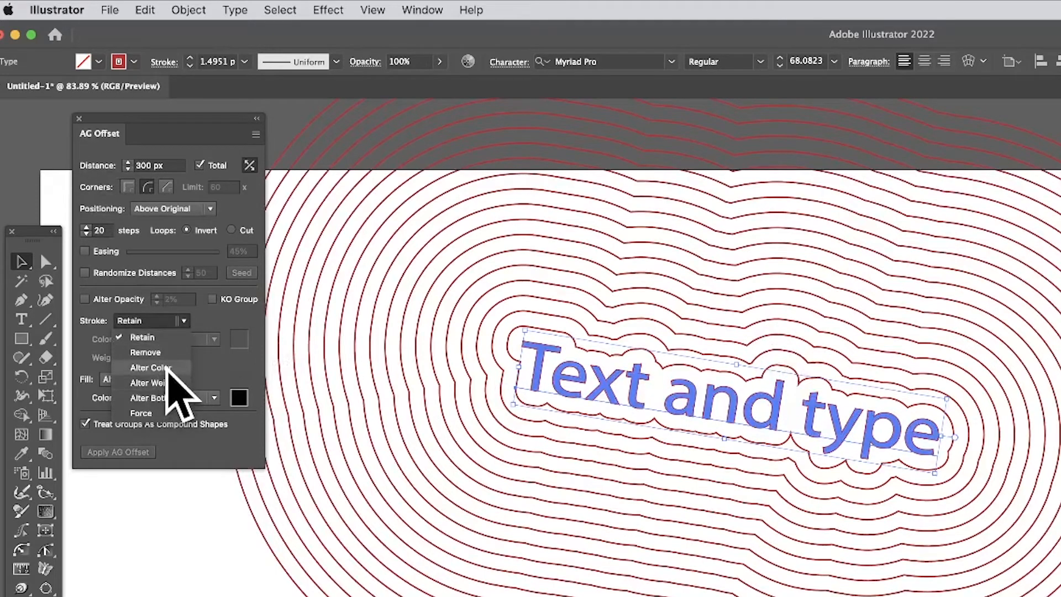
pyautogui.click(153, 368)
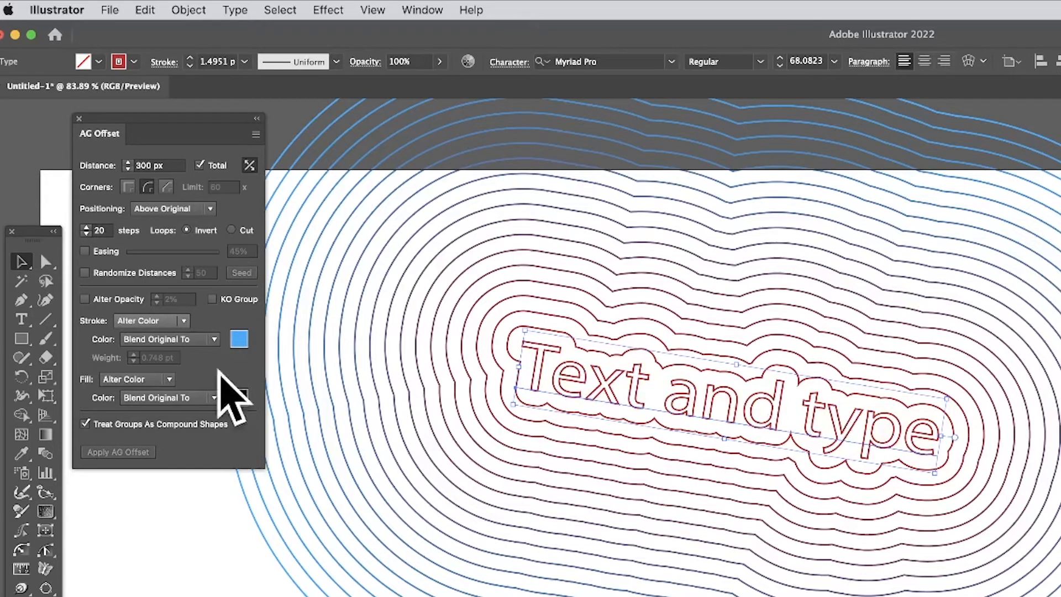
# Step: Pick the offset stroke colors from a gradient, using the White, Black gradient
pyautogui.click(206, 339)
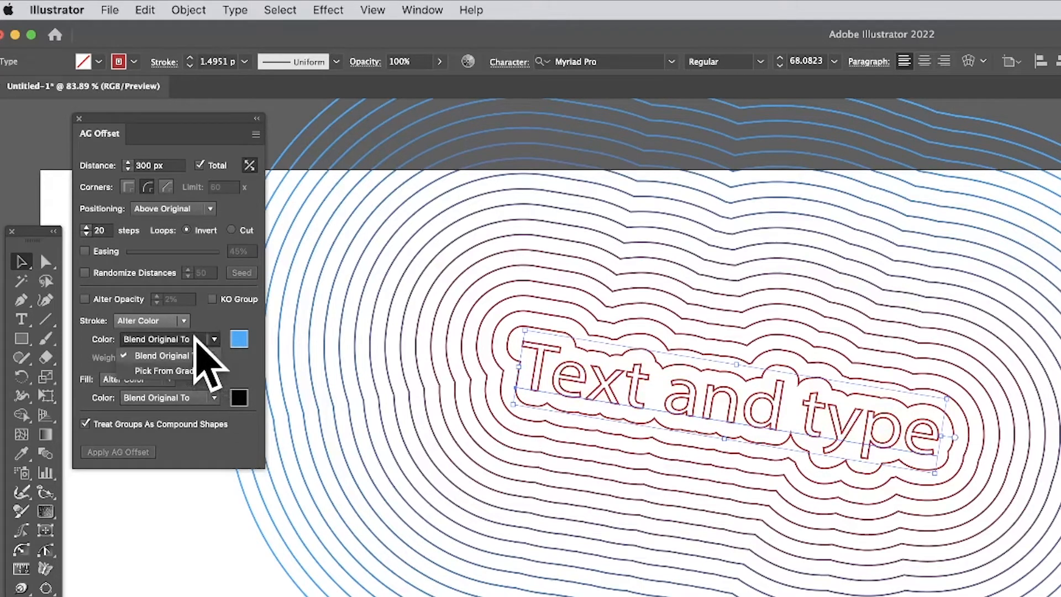
pyautogui.click(171, 371)
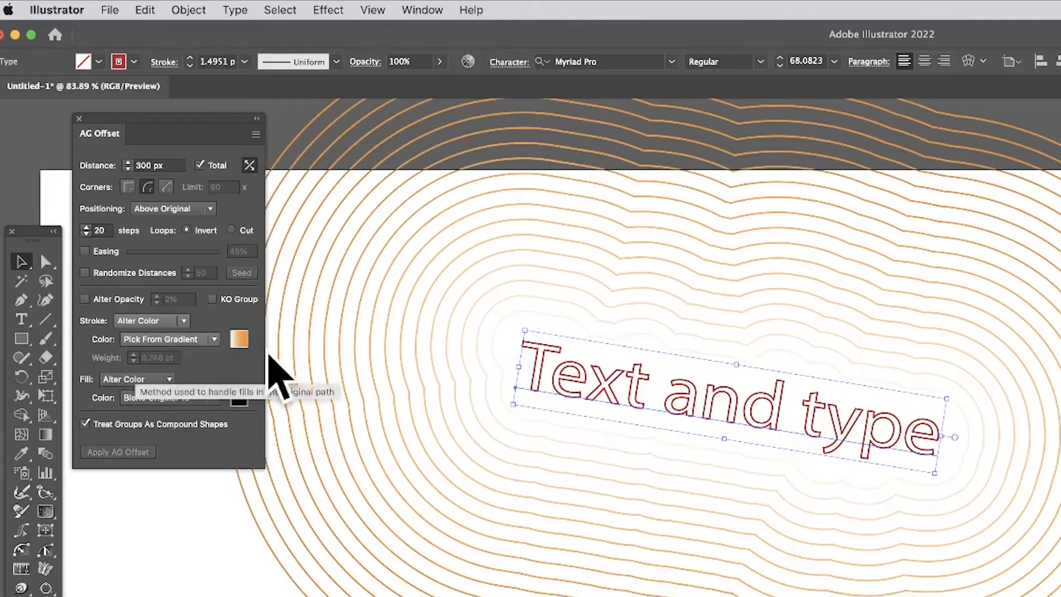
pyautogui.click(241, 338)
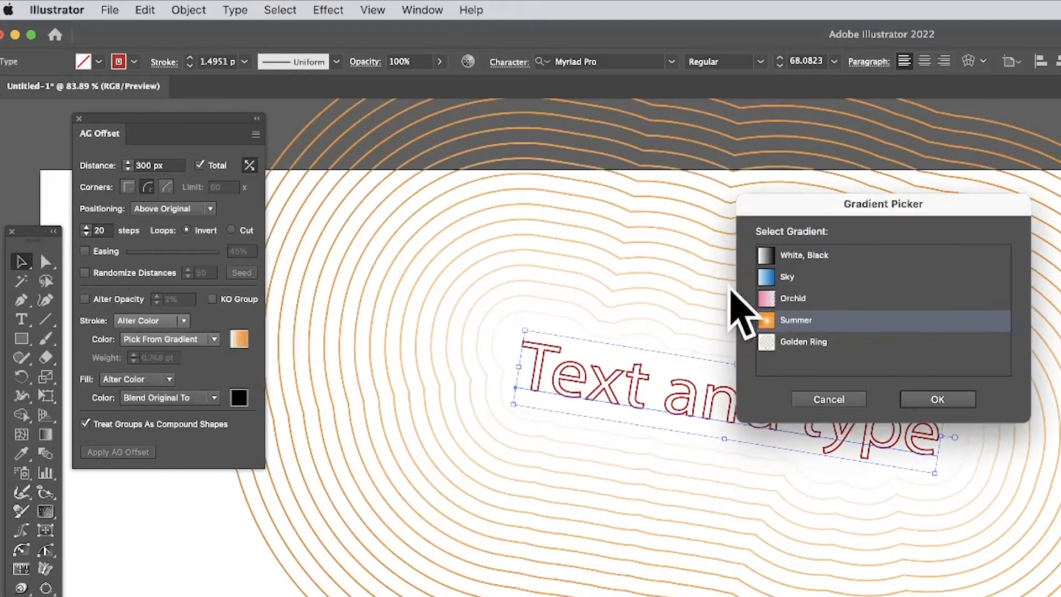
pyautogui.click(773, 276)
pyautogui.click(791, 255)
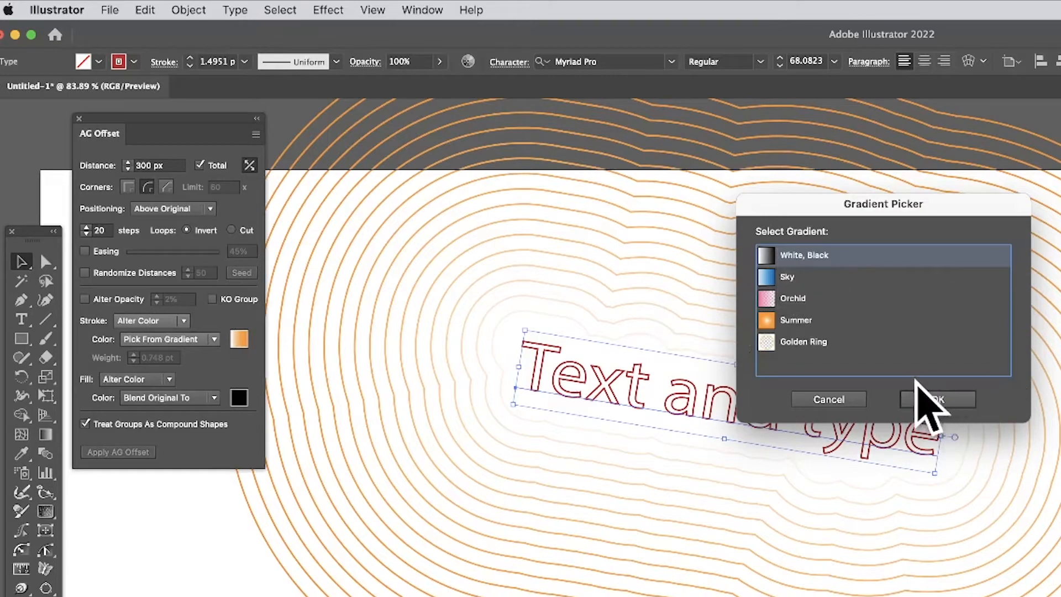
pyautogui.click(944, 393)
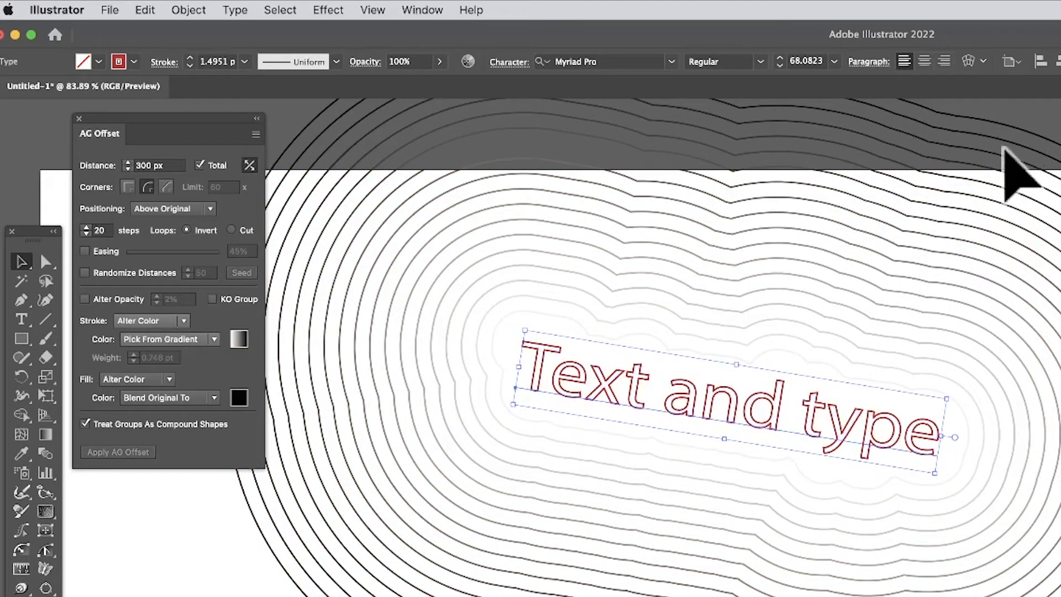
# Step: Return the stroke color method to Blend Original To and set the stroke handling to Alter Weight
pyautogui.click(159, 339)
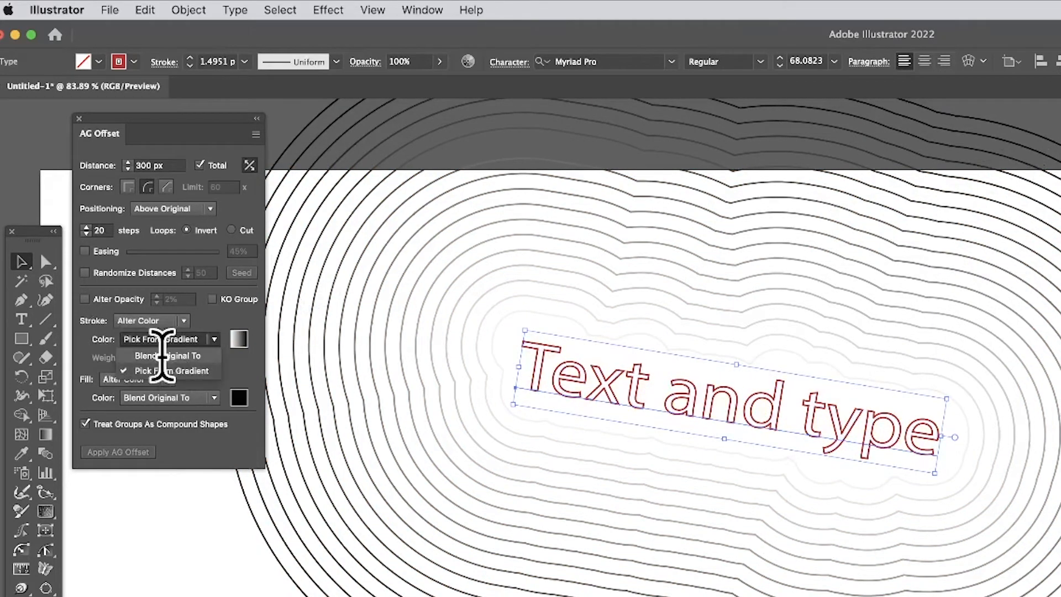
pyautogui.click(161, 355)
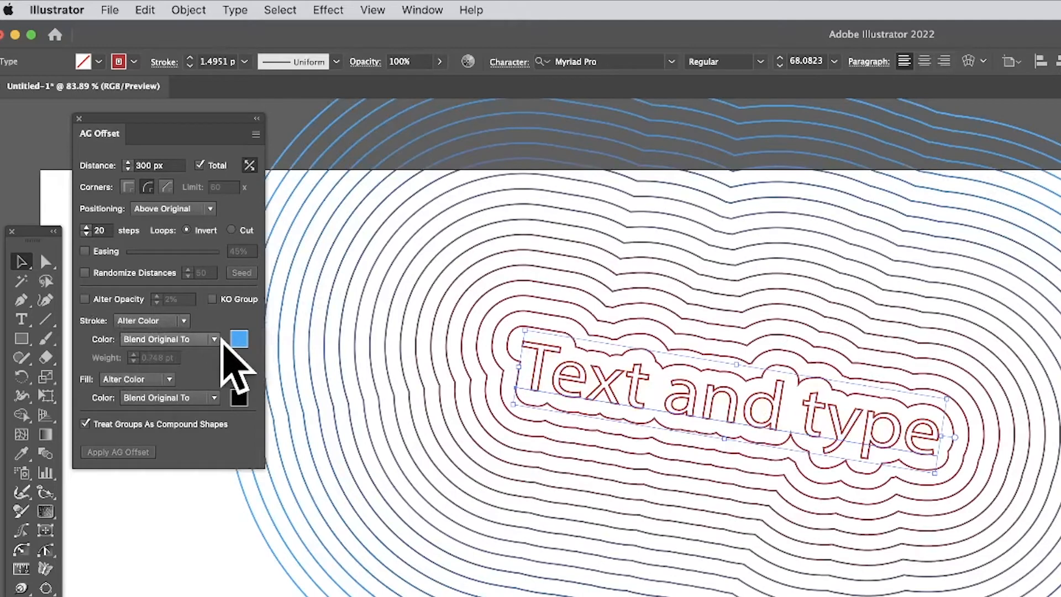
pyautogui.click(155, 321)
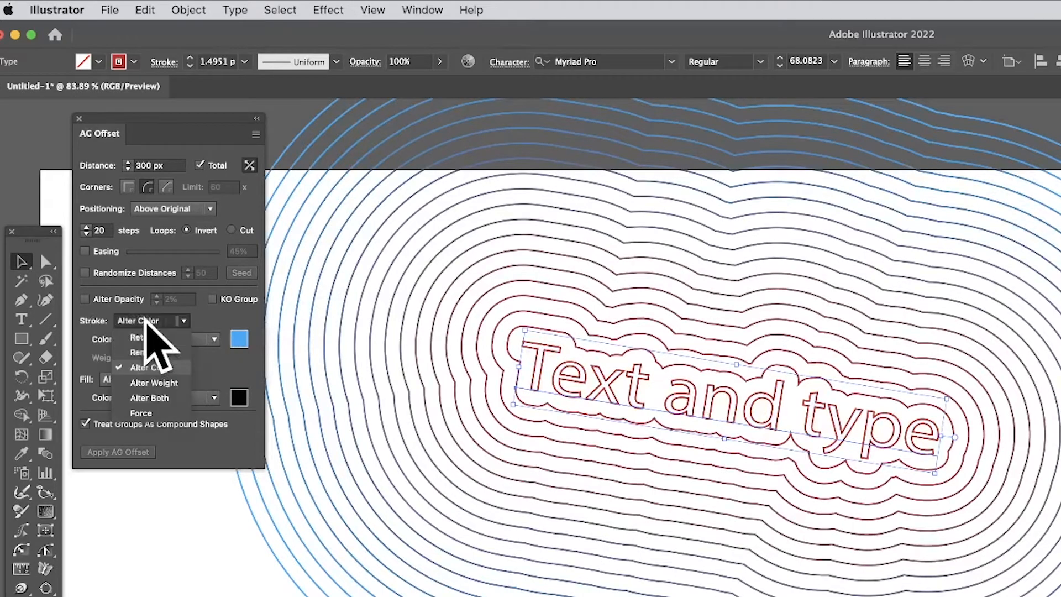
pyautogui.click(172, 383)
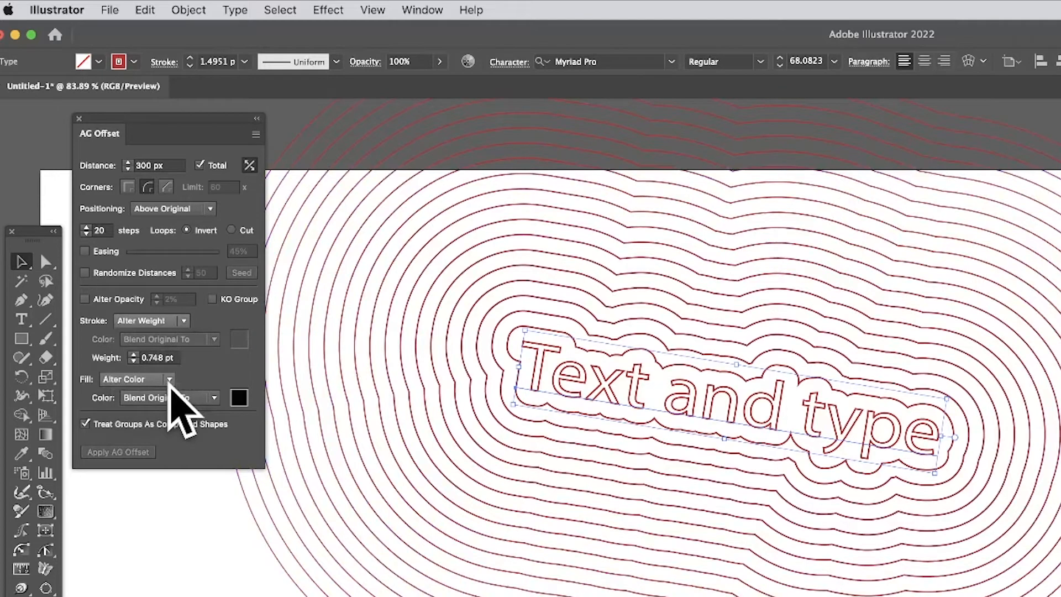
pyautogui.click(158, 317)
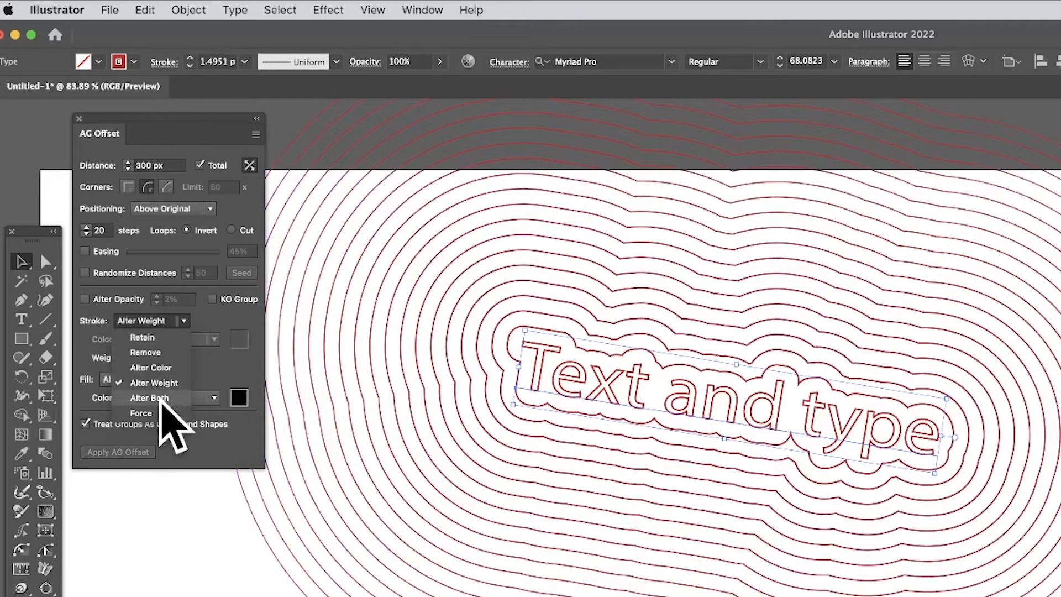
pyautogui.click(208, 397)
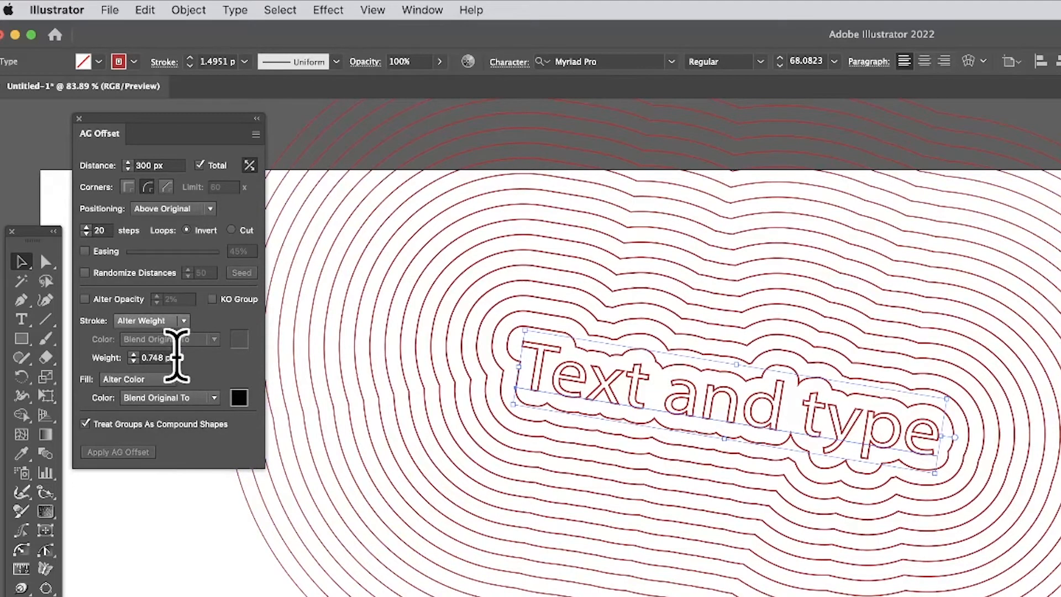
# Step: Try an altered stroke weight of 5 pt for the offset outlines, and set it to 10 pt
pyautogui.click(176, 356)
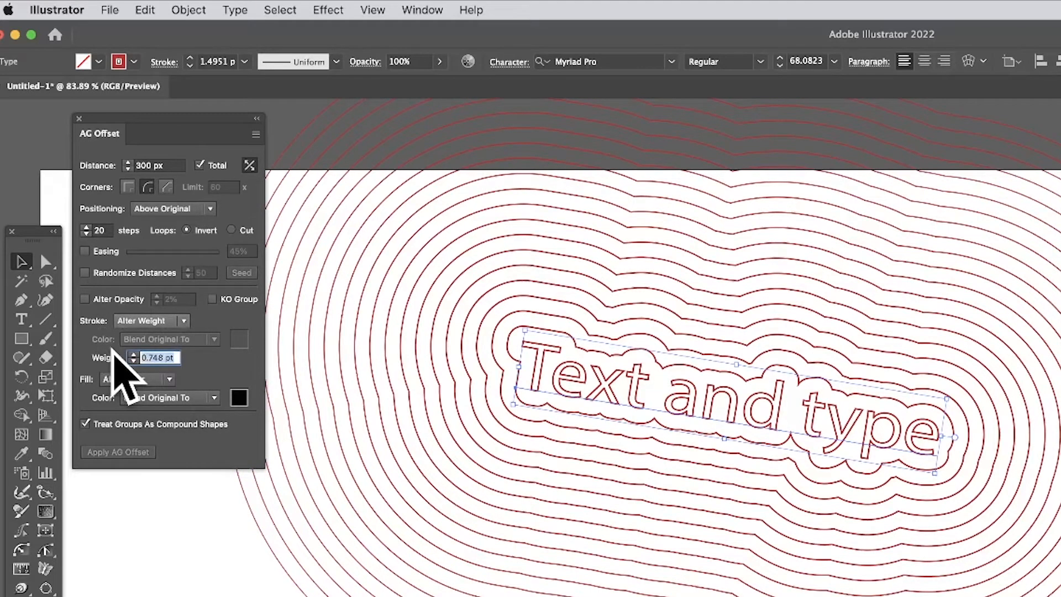
pyautogui.write('5')
pyautogui.press('Tab')
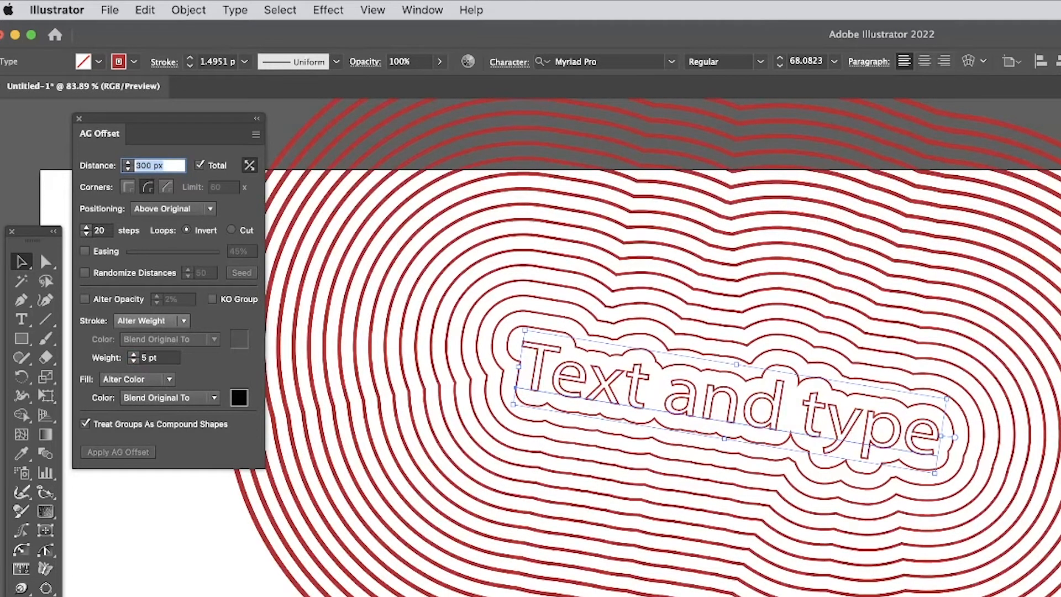
pyautogui.click(149, 357)
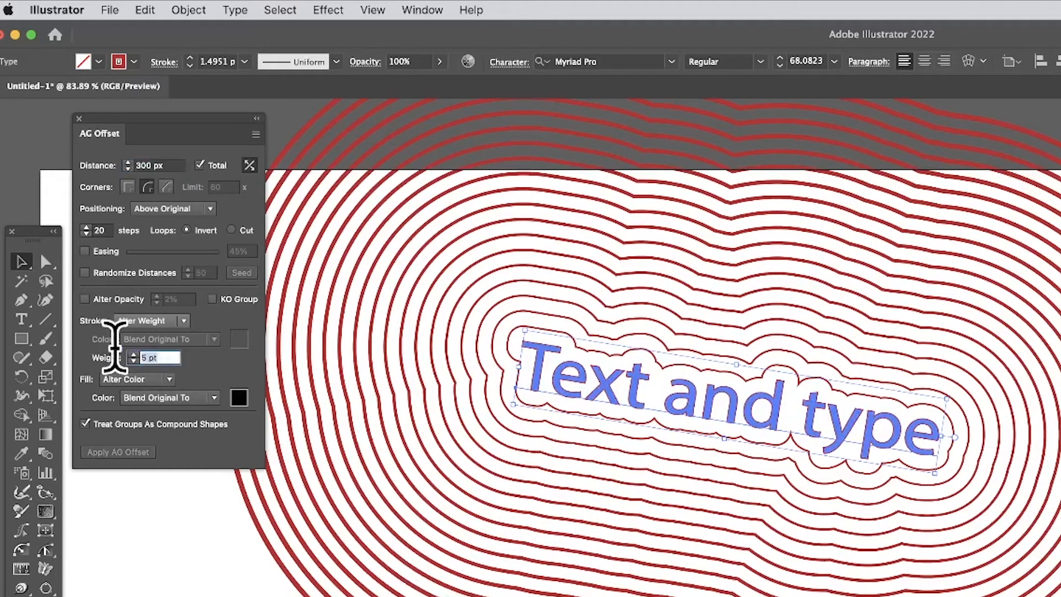
pyautogui.press('Tab')
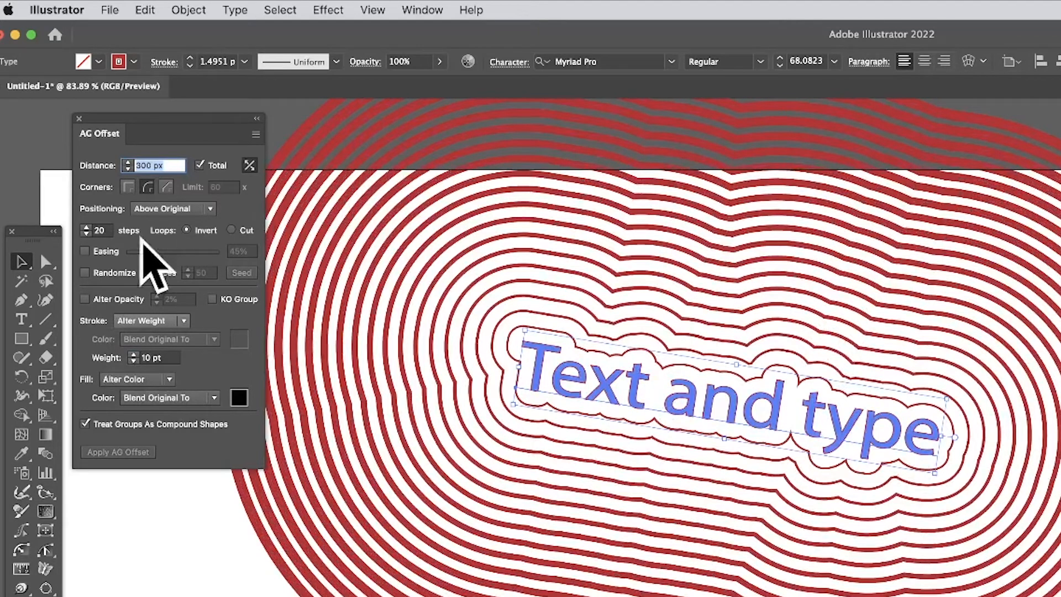
pyautogui.click(211, 398)
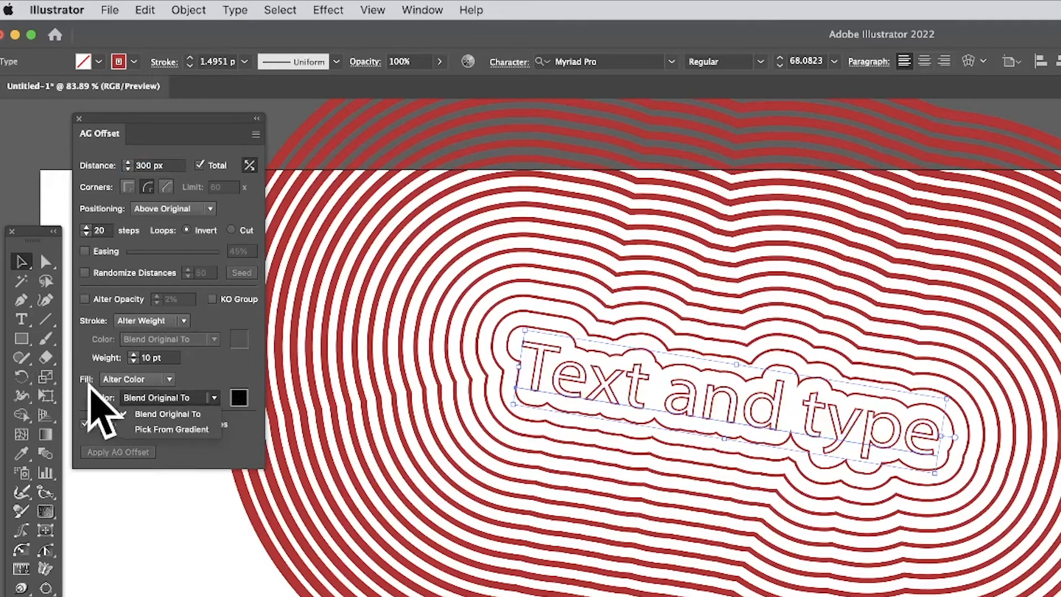
pyautogui.click(246, 385)
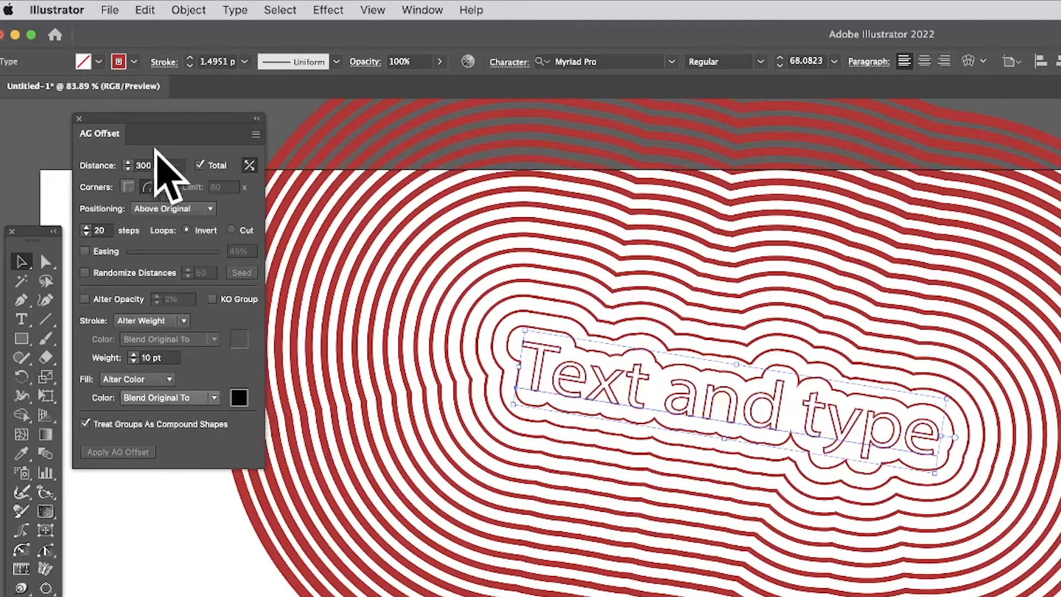
# Step: Switch the offset corners to sharp mitered joins, try a miter limit of 2, and set the limit to 100
pyautogui.click(135, 187)
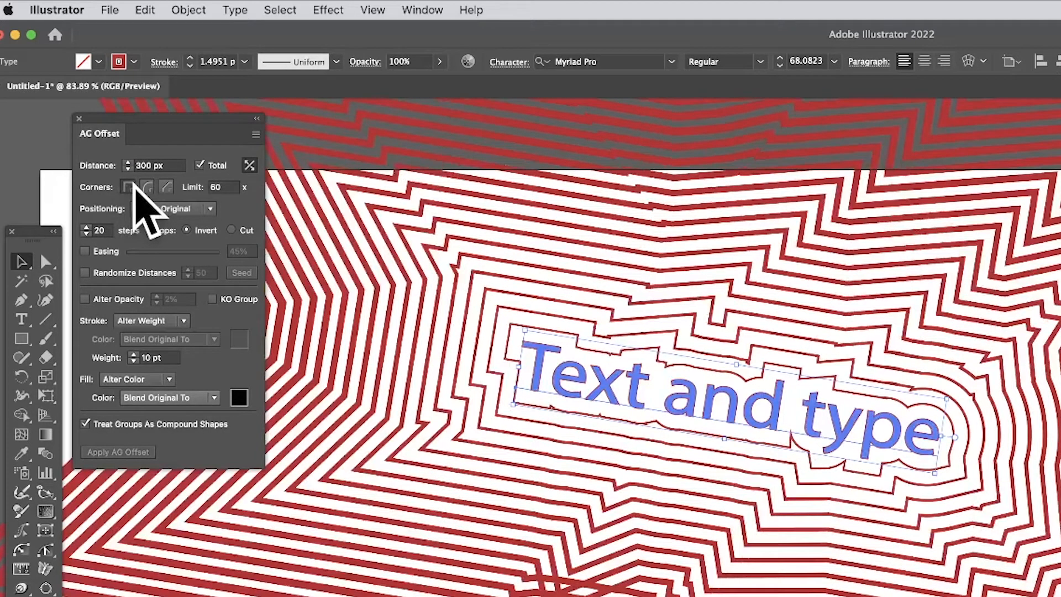
pyautogui.click(224, 186)
pyautogui.write('2')
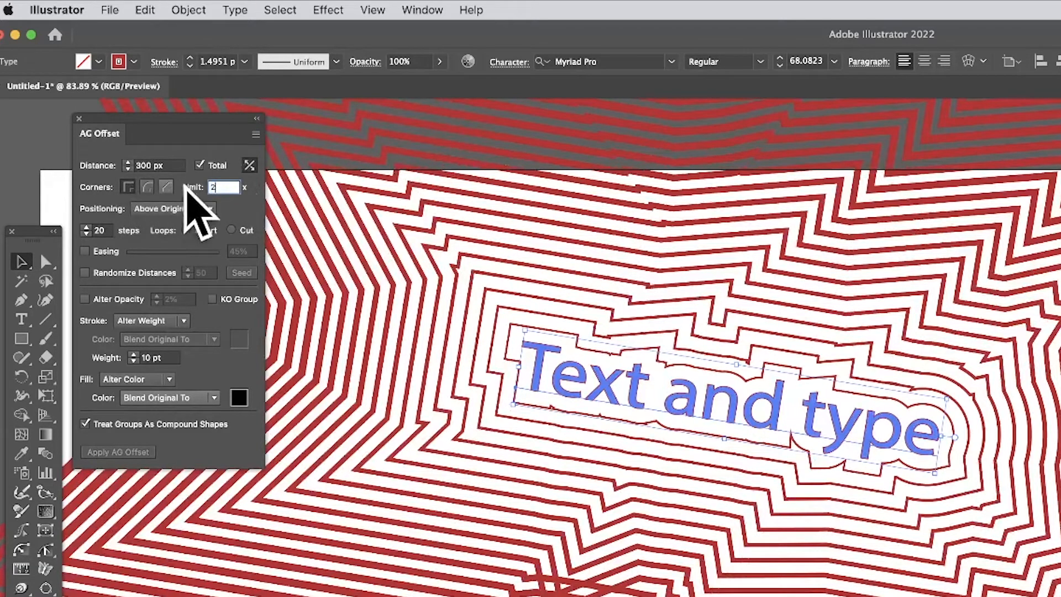
pyautogui.press('Tab')
pyautogui.click(224, 187)
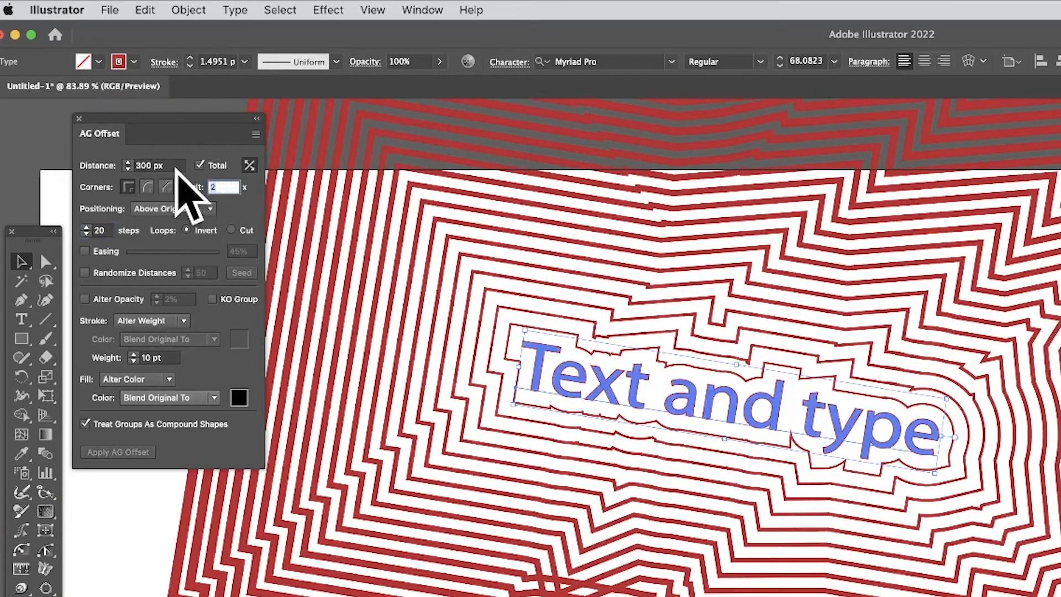
pyautogui.press('Tab')
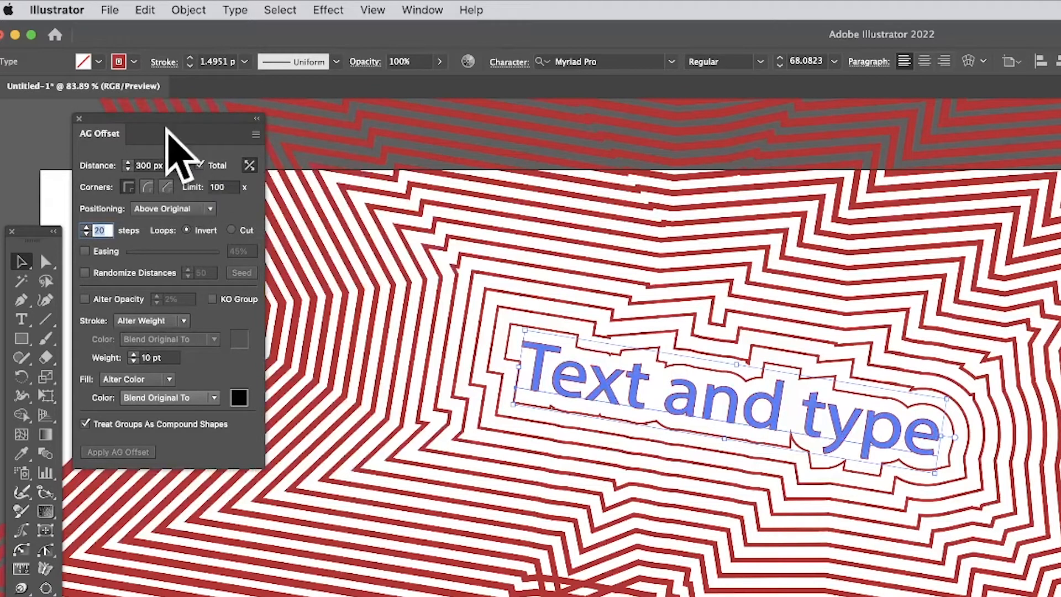
# Step: Set the miter limit to 200, and enlarge, tilt and shrink the live text to about 64.4 pt, sloping upward to the right
pyautogui.click(223, 187)
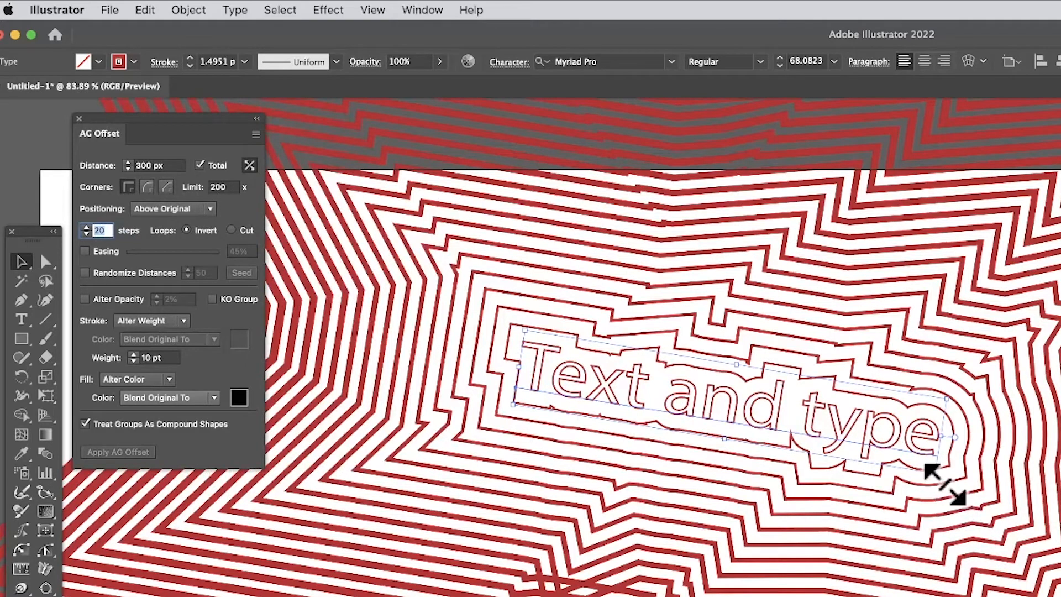
pyautogui.moveTo(944, 481); pyautogui.dragTo(1017, 523)
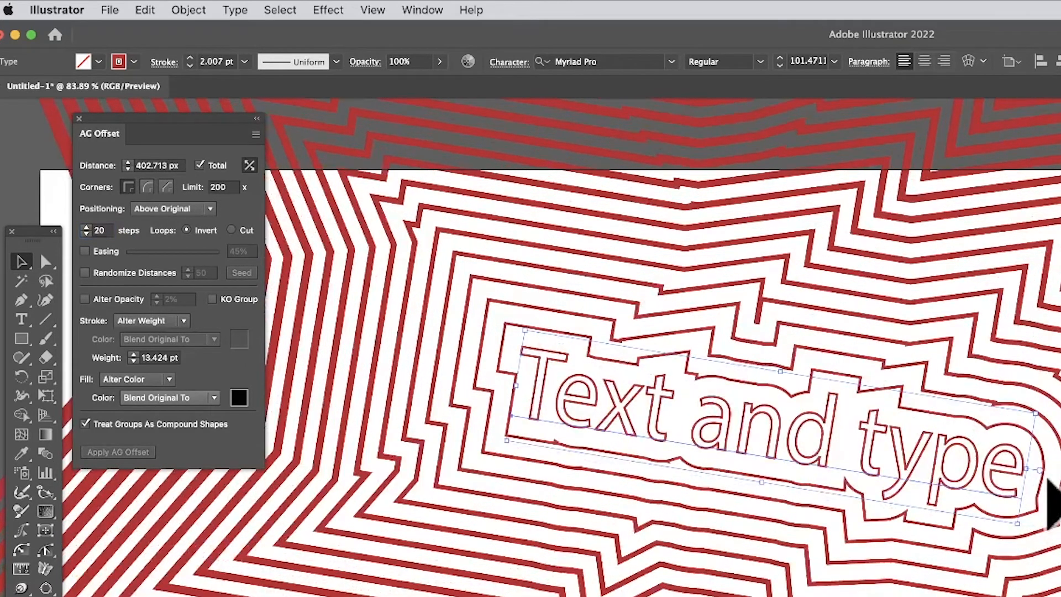
pyautogui.moveTo(1036, 409); pyautogui.dragTo(1007, 344)
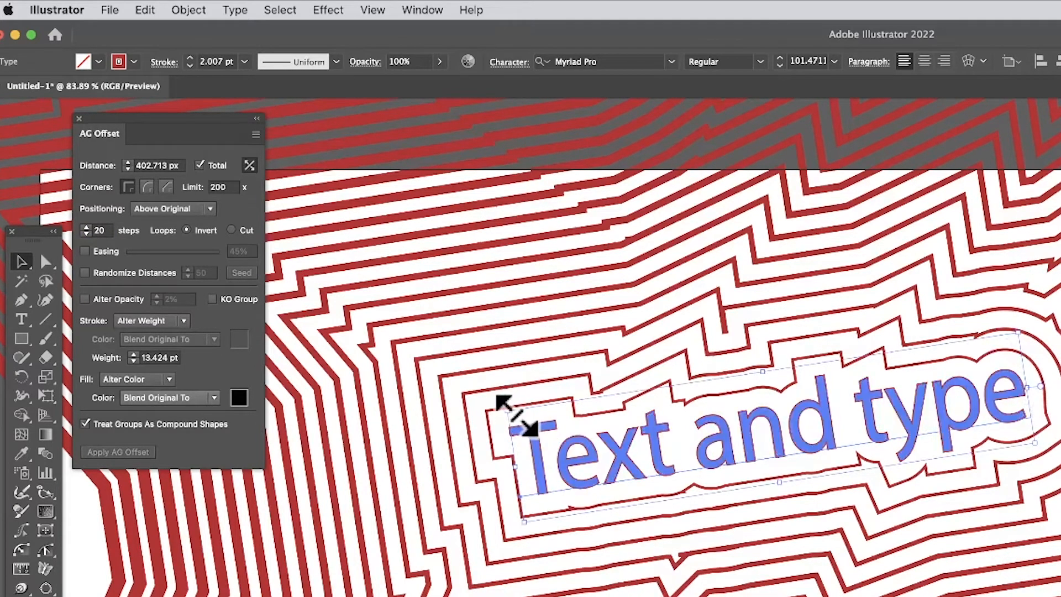
pyautogui.moveTo(574, 433); pyautogui.dragTo(624, 434)
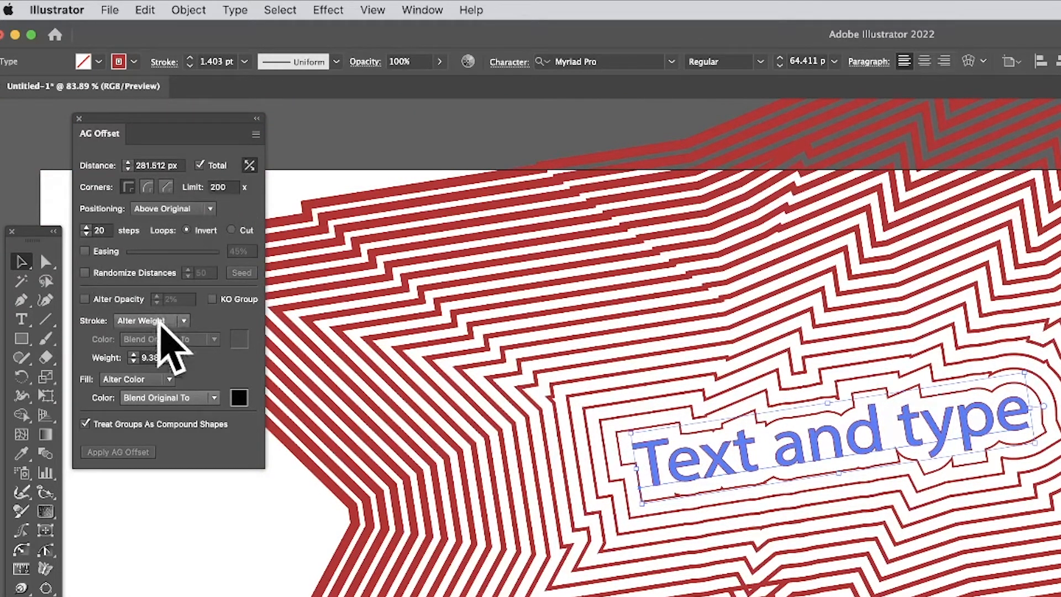
# Step: Reduce the offset to 10 steps and set its total distance to 200 px
pyautogui.click(108, 230)
pyautogui.press('Tab')
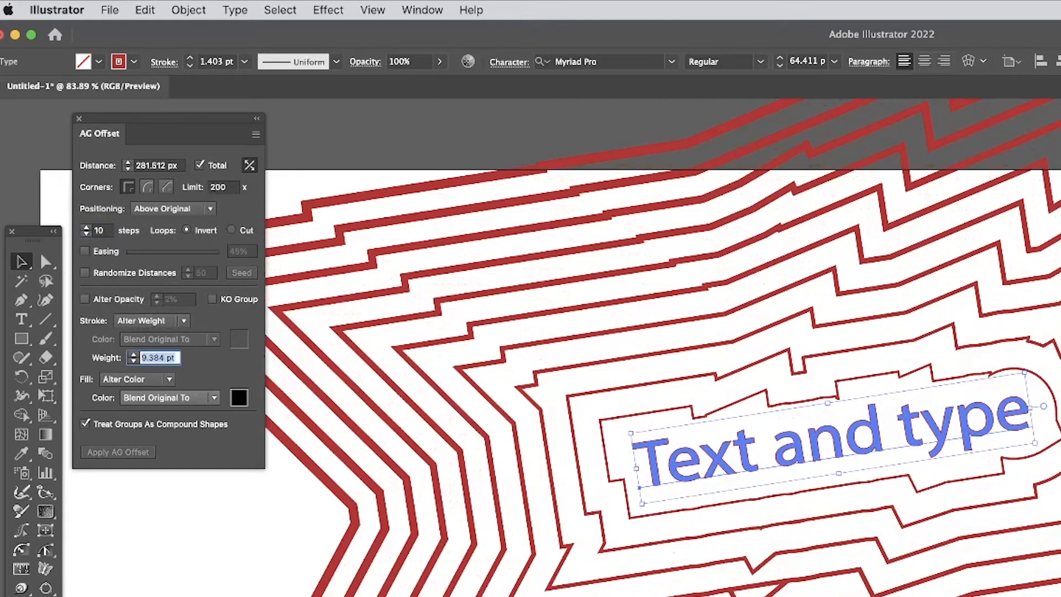
pyautogui.click(227, 188)
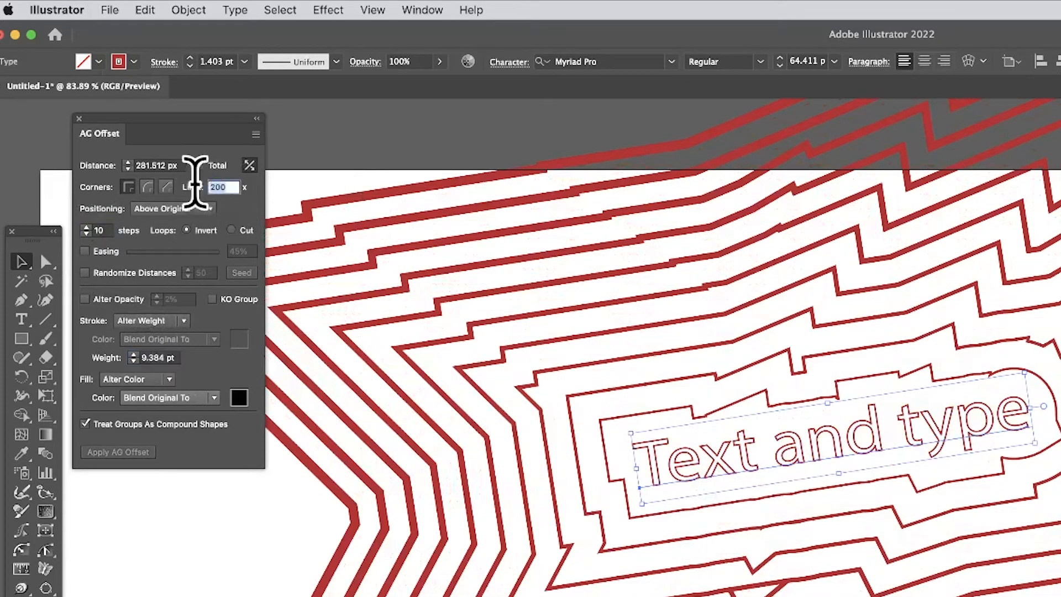
pyautogui.click(175, 166)
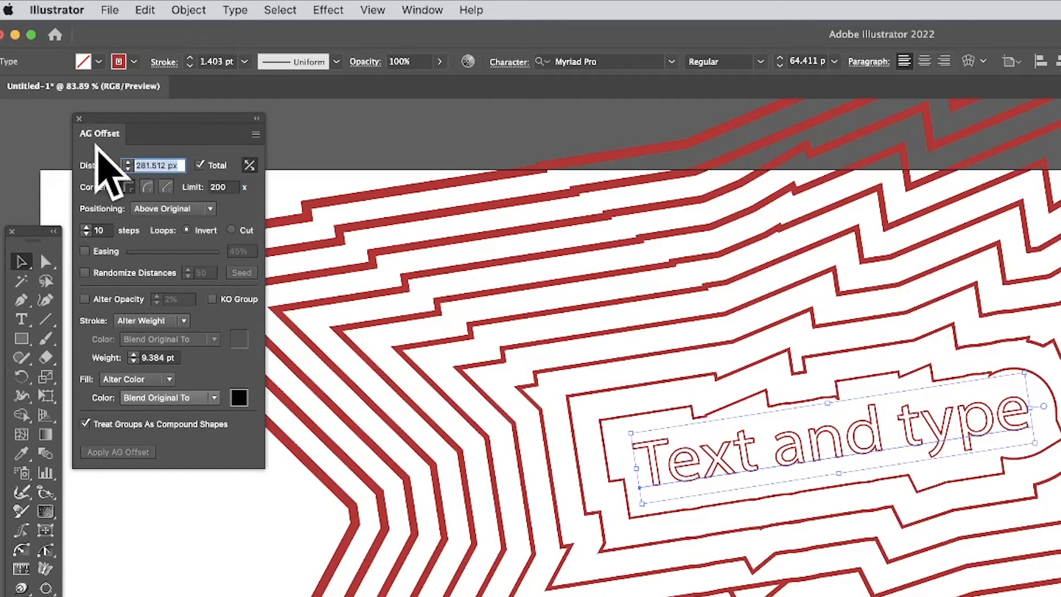
pyautogui.write('200')
pyautogui.press('Tab')
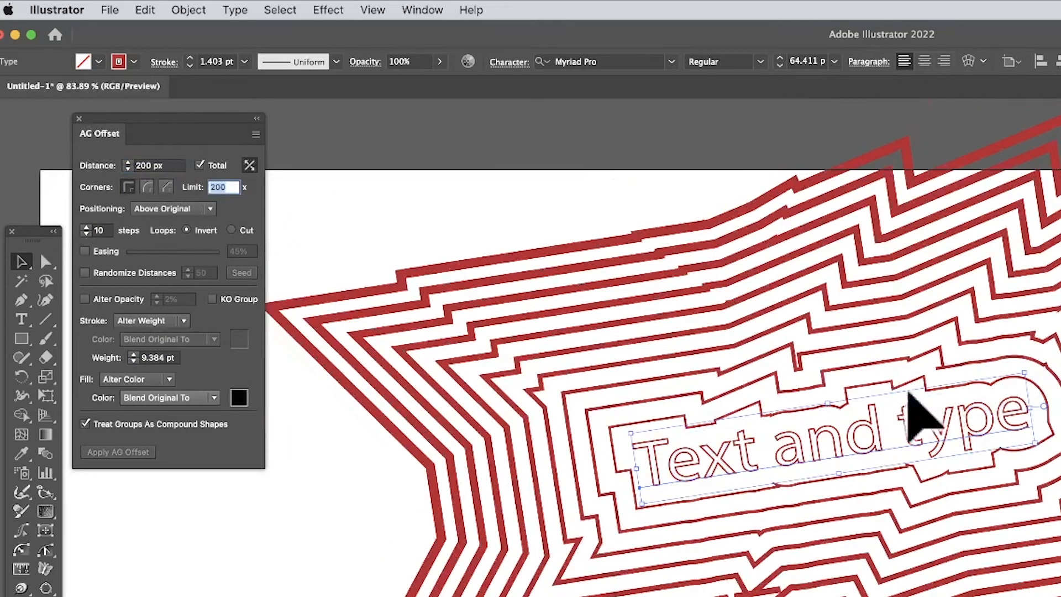
# Step: Compare beveled, rounded and mitered offset corners on the rotated text, keep the rounded ones, and tilt the text upward to the right
pyautogui.moveTo(606, 431); pyautogui.dragTo(683, 350)
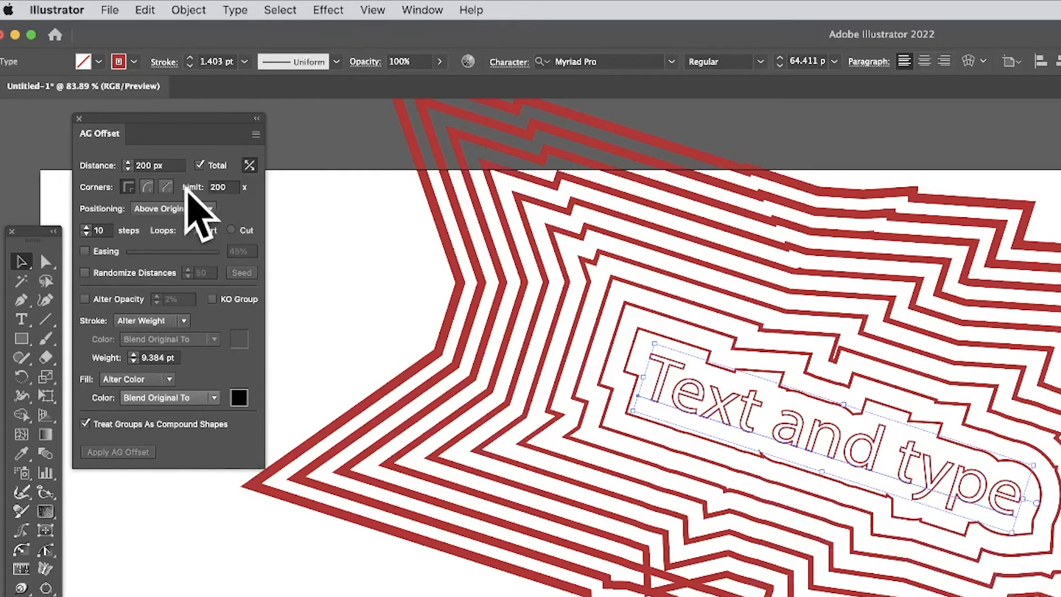
pyautogui.click(167, 187)
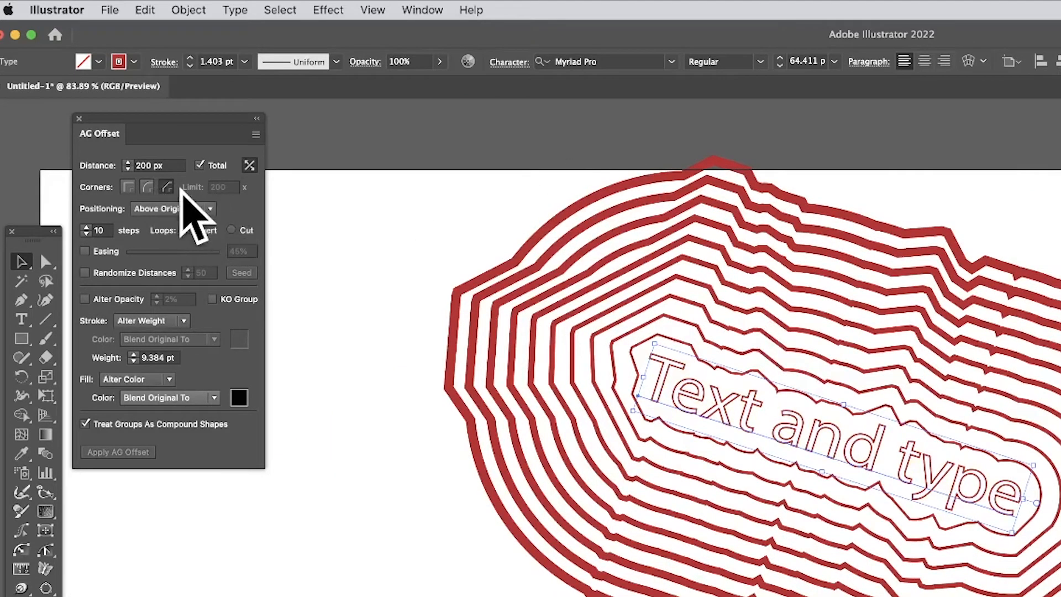
pyautogui.click(148, 187)
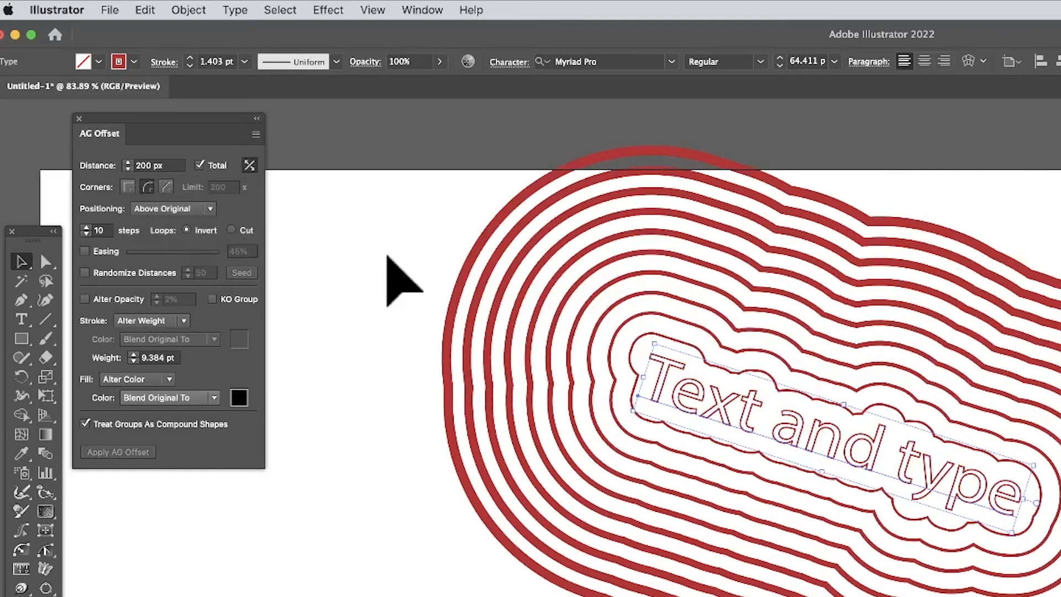
pyautogui.click(131, 187)
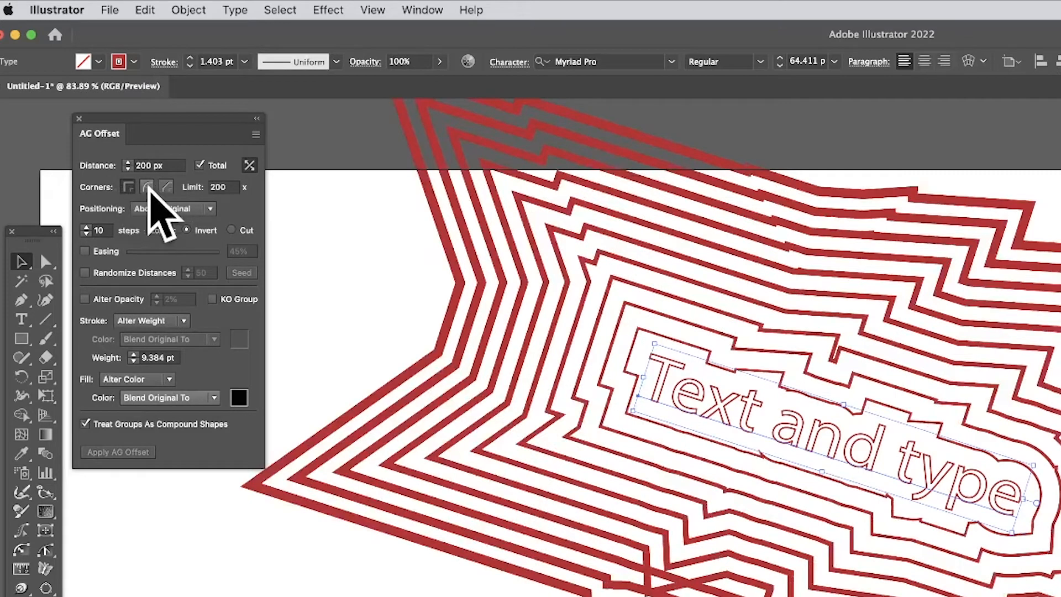
pyautogui.click(150, 187)
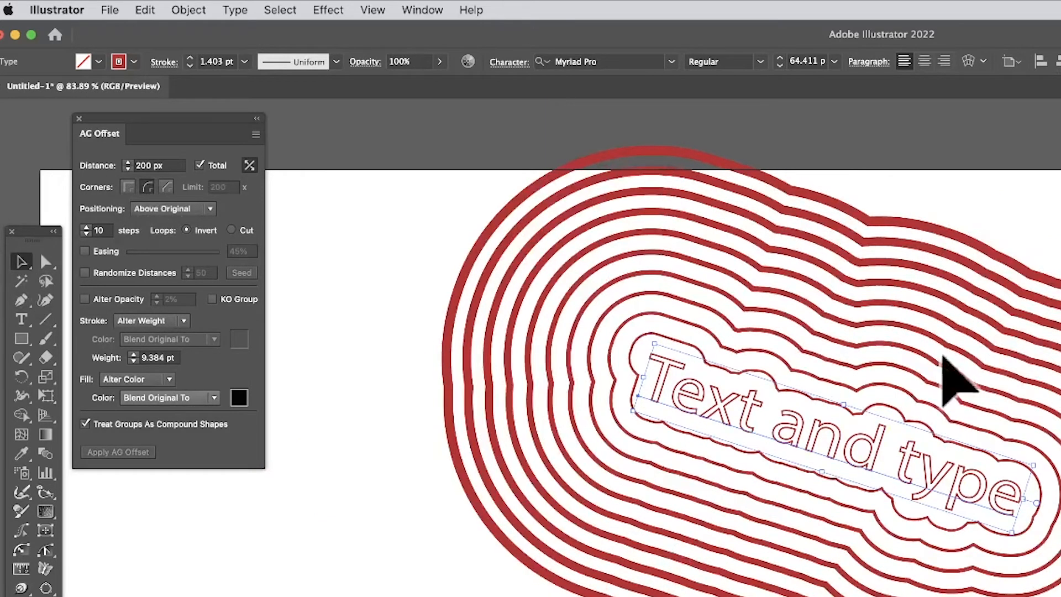
pyautogui.moveTo(817, 426); pyautogui.dragTo(799, 409)
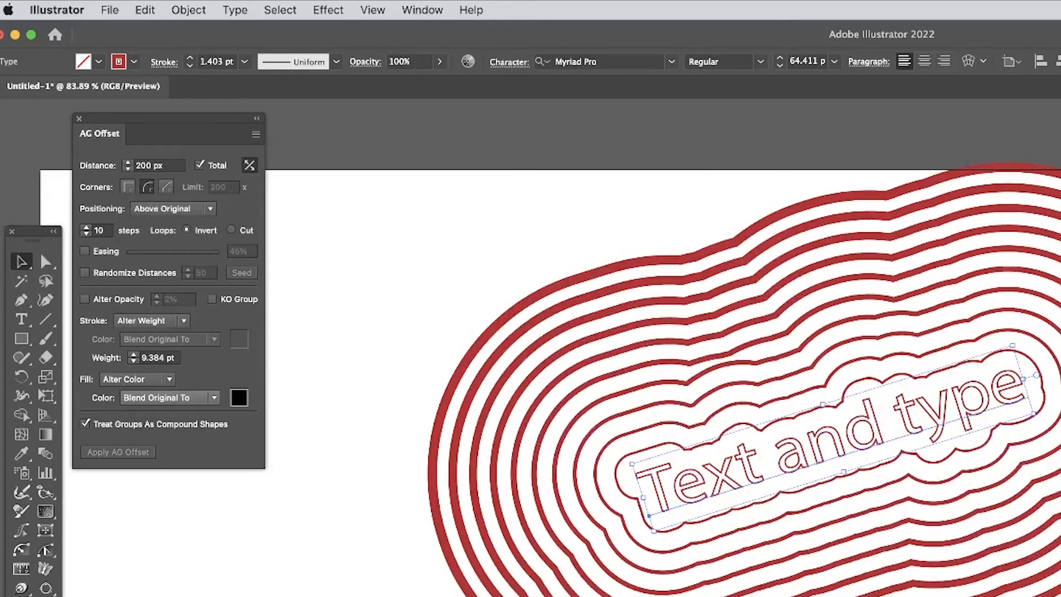
# Step: Show the Appearance panel, close the AG Offset settings, and reopen them from the reselected text's AG Offset effect
pyautogui.hotkey('shift', 'F6')
pyautogui.moveTo(952, 177); pyautogui.dragTo(374, 123)
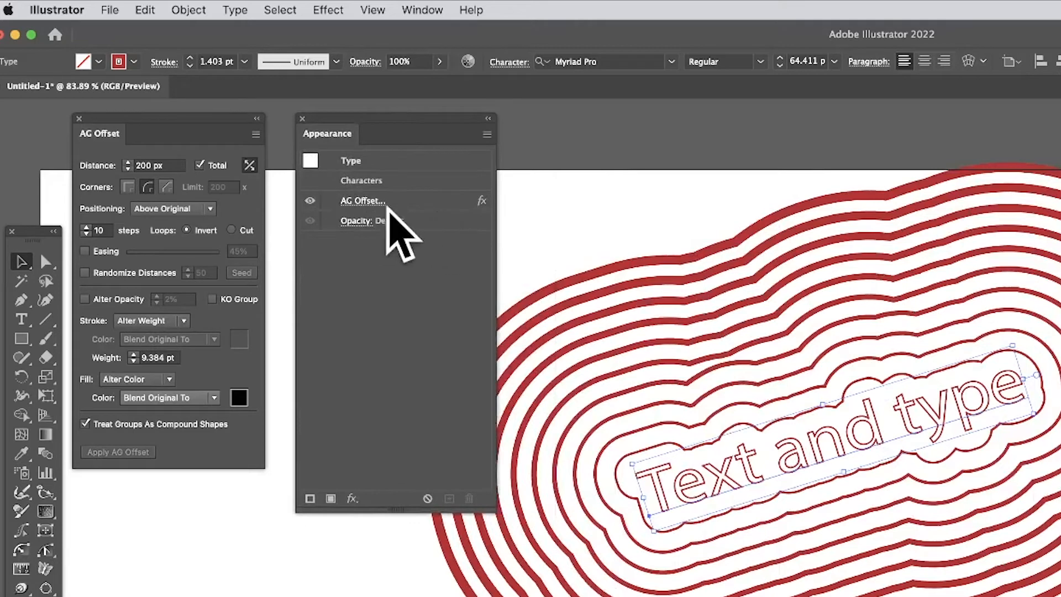
pyautogui.click(79, 118)
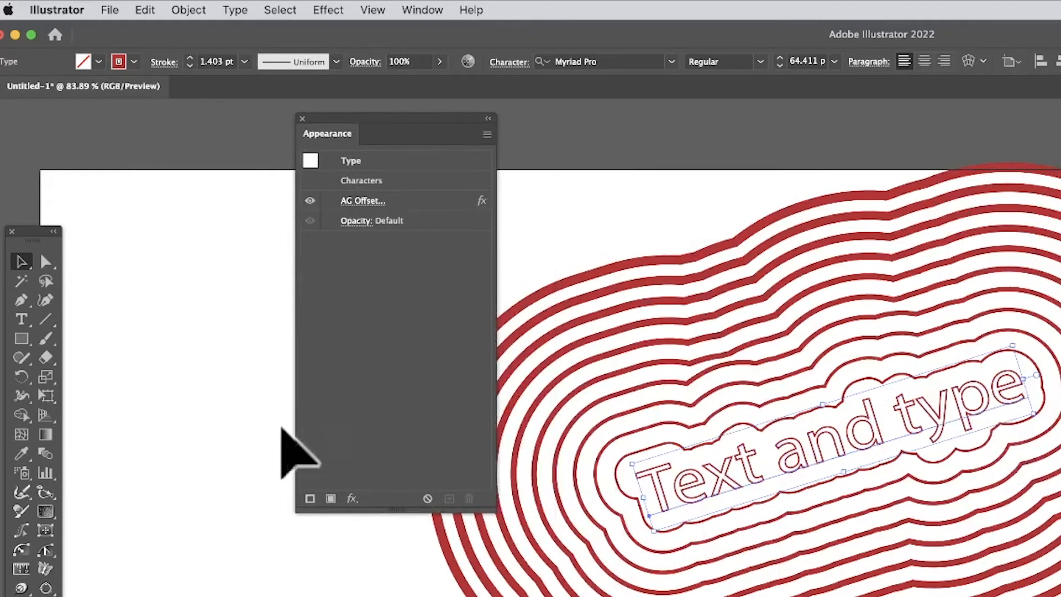
pyautogui.click(187, 434)
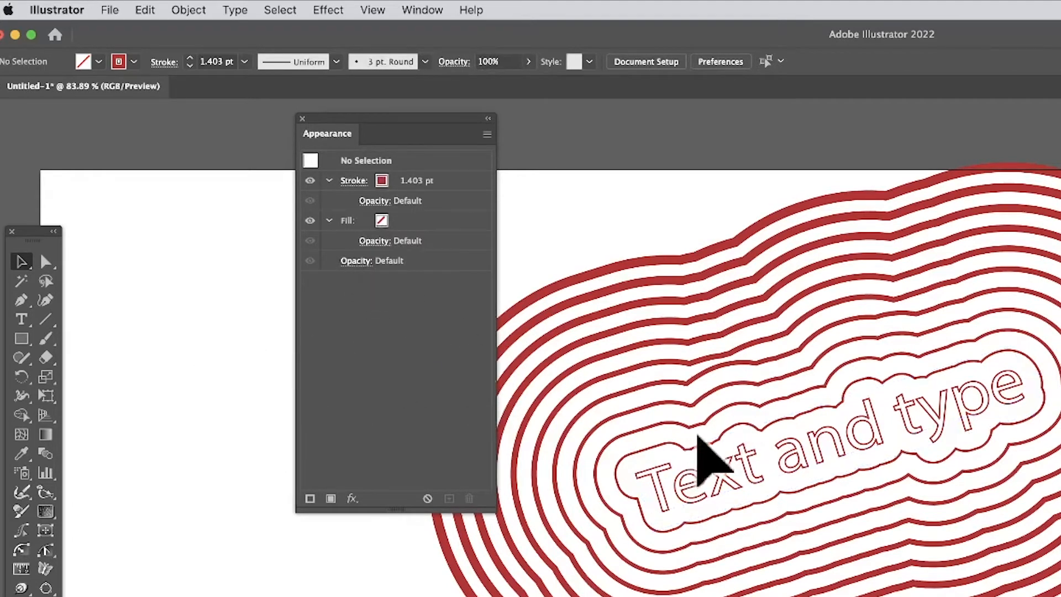
pyautogui.click(751, 478)
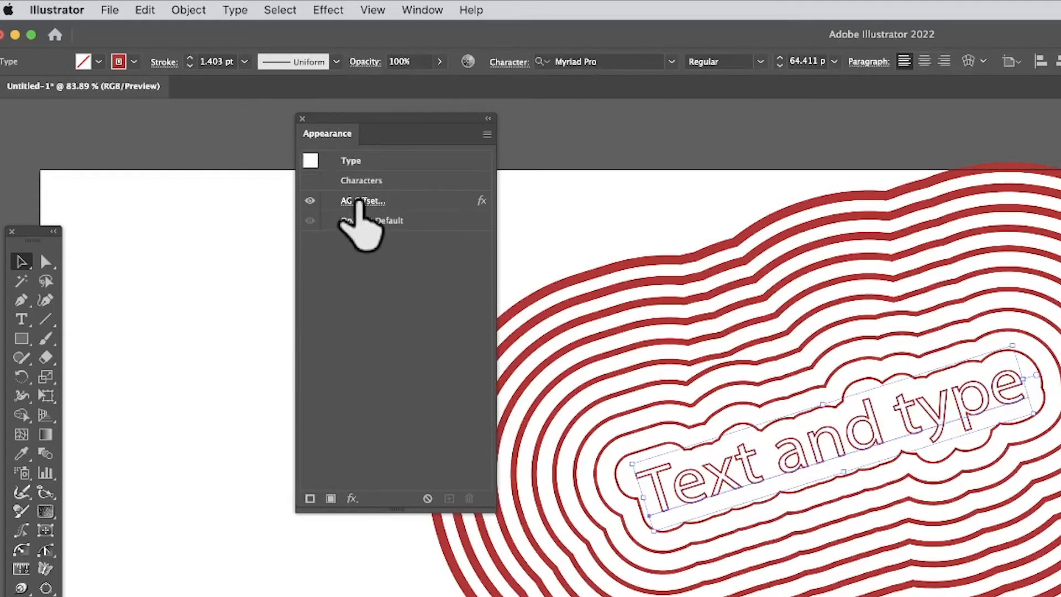
pyautogui.click(358, 203)
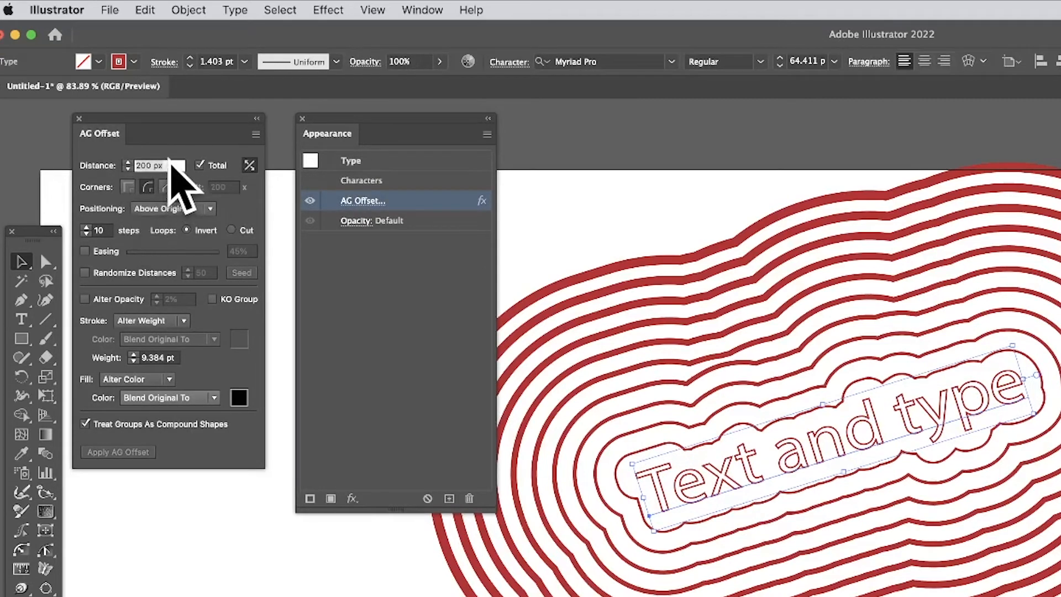
# Step: Set the total offset distance of the text effect to 100 px
pyautogui.press('Tab')
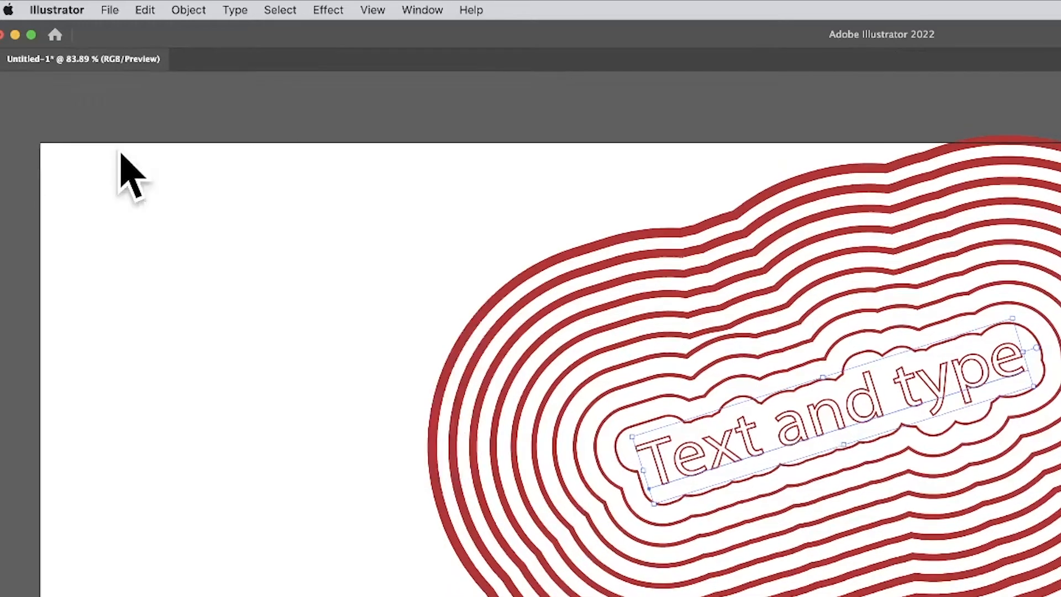
pyautogui.press('Tab')
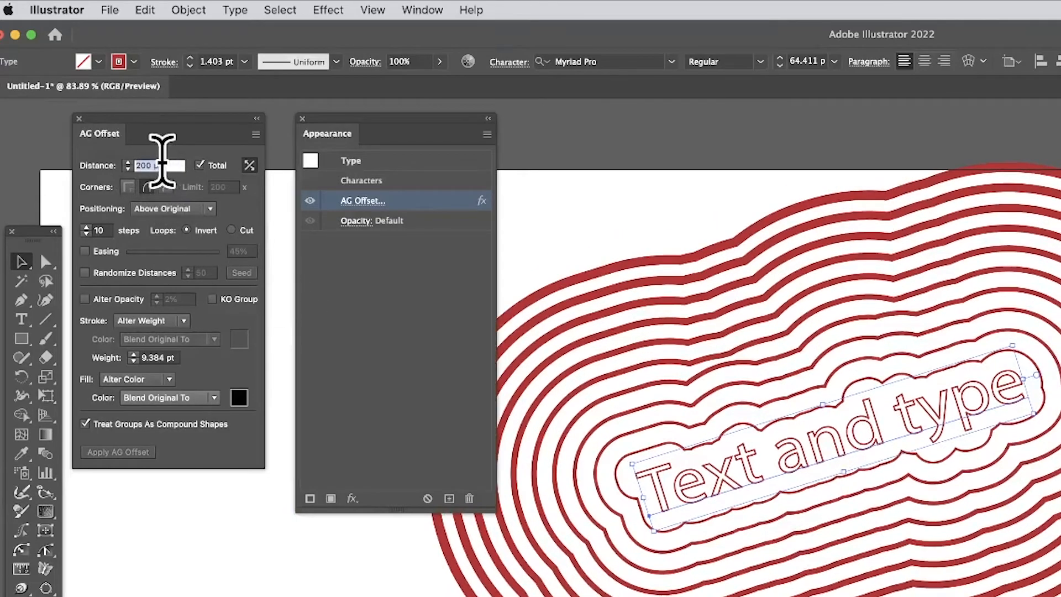
pyautogui.moveTo(169, 165); pyautogui.dragTo(81, 151)
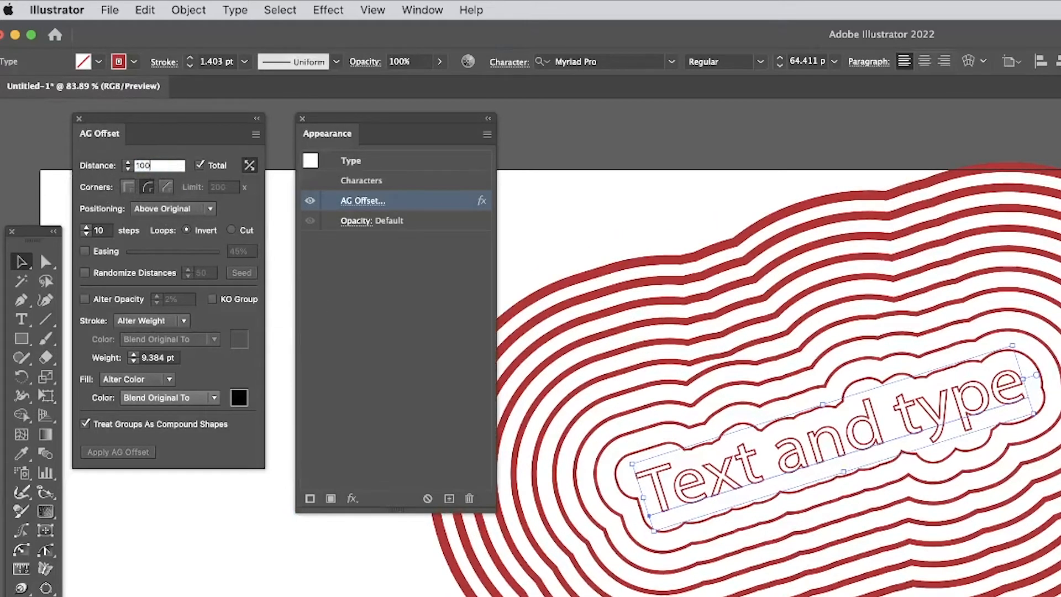
pyautogui.press('Tab')
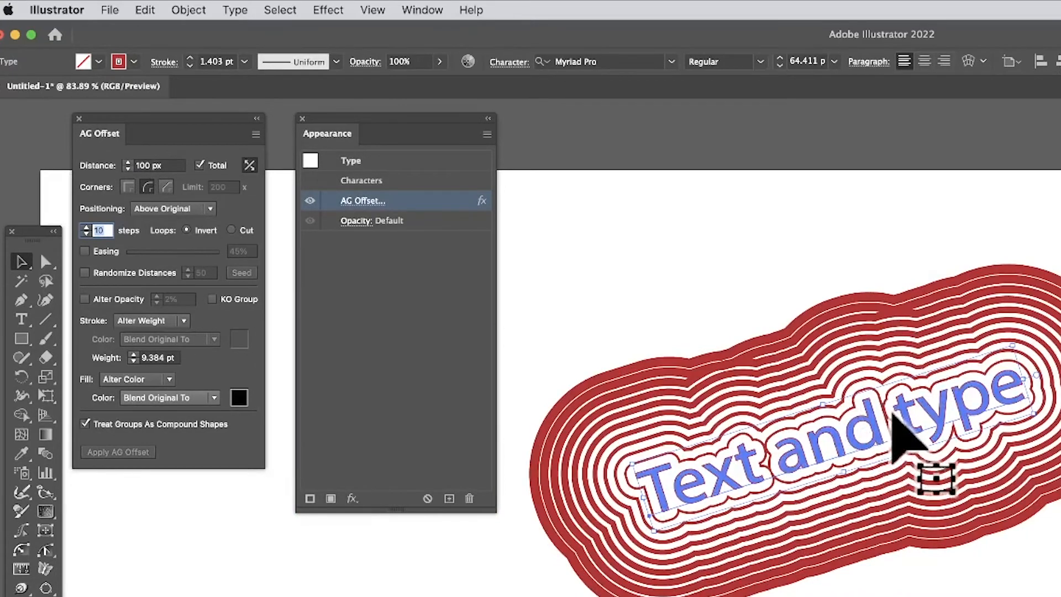
# Step: Duplicate the text together with its live offset effect, delete one of the two, and reposition the remaining text
pyautogui.moveTo(873, 411); pyautogui.dragTo(767, 338)
pyautogui.moveTo(755, 203); pyautogui.dragTo(846, 391)
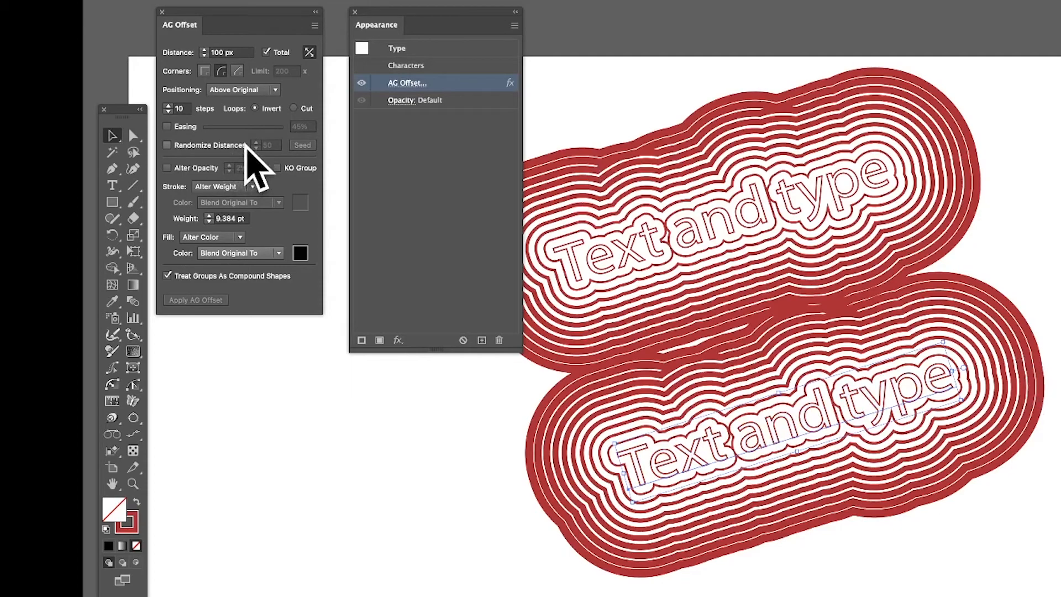
pyautogui.press('Delete')
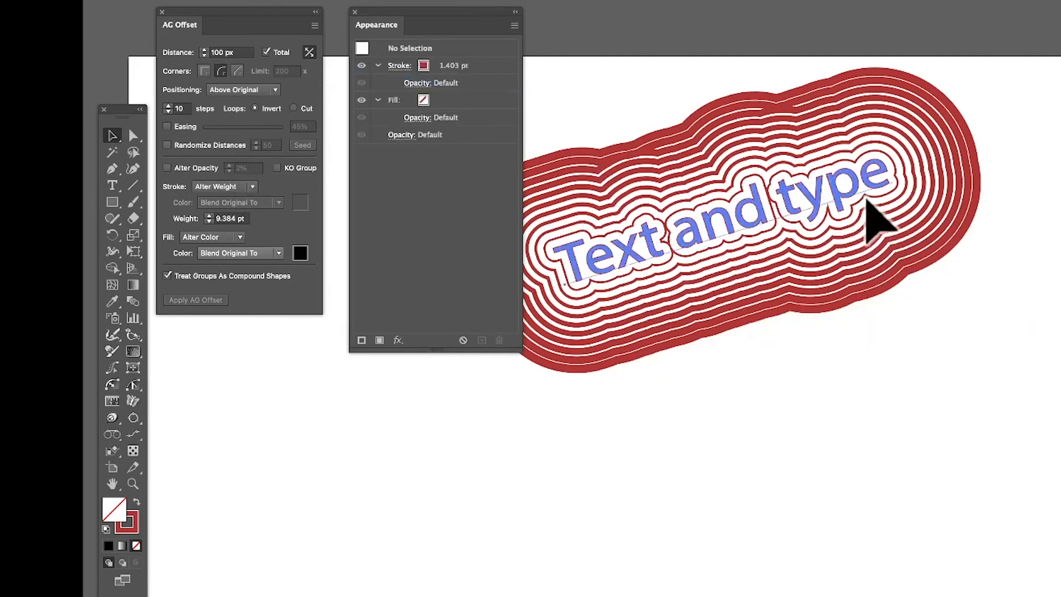
pyautogui.moveTo(866, 195); pyautogui.dragTo(905, 204)
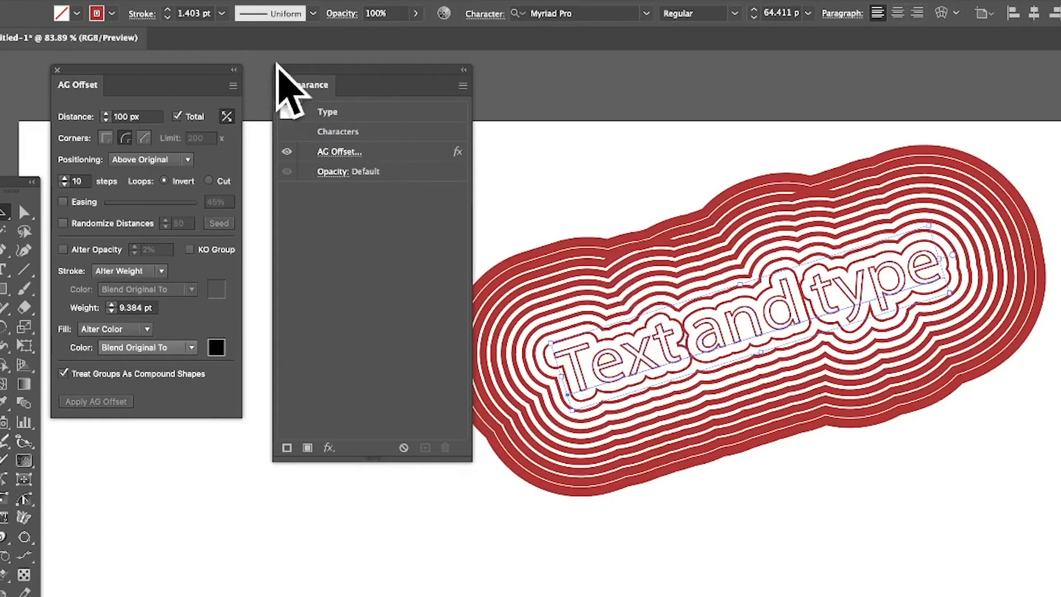
# Step: Detach all selected AG Offsets and move the detached outlines down, away from the original text
pyautogui.click(233, 86)
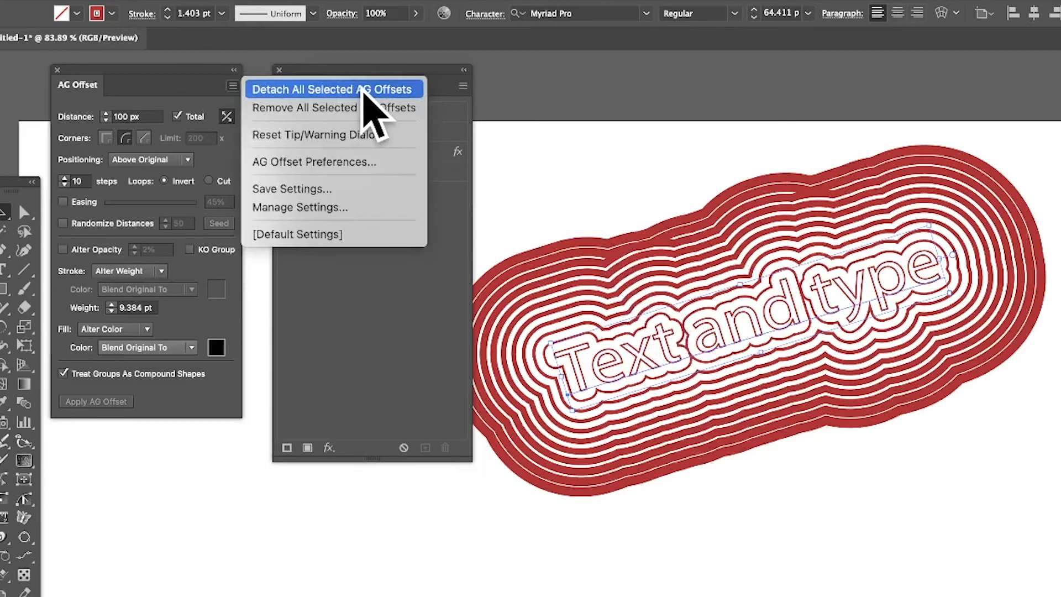
pyautogui.click(364, 90)
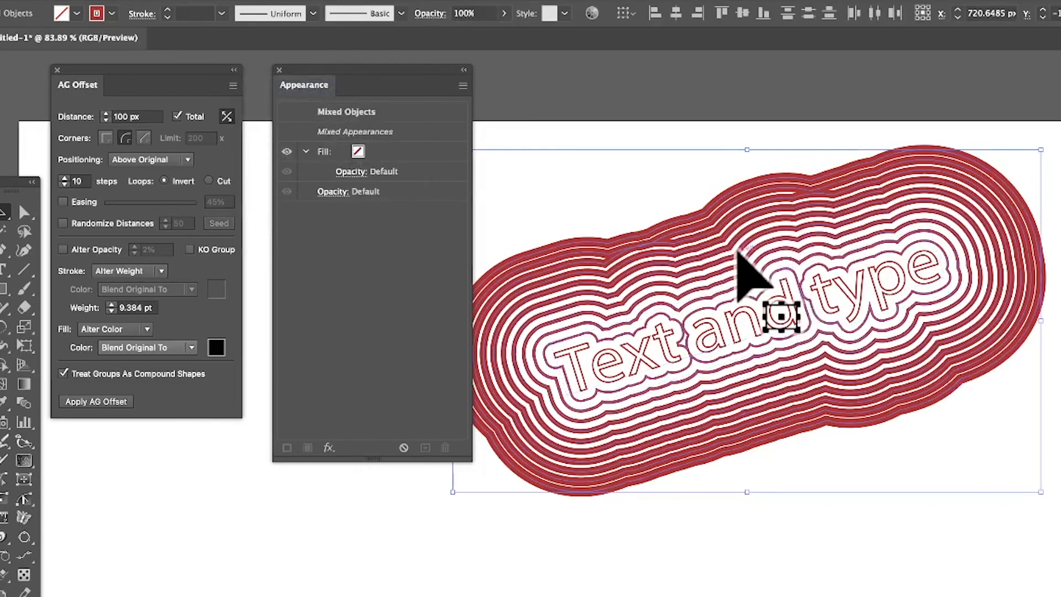
pyautogui.moveTo(734, 273); pyautogui.dragTo(698, 442)
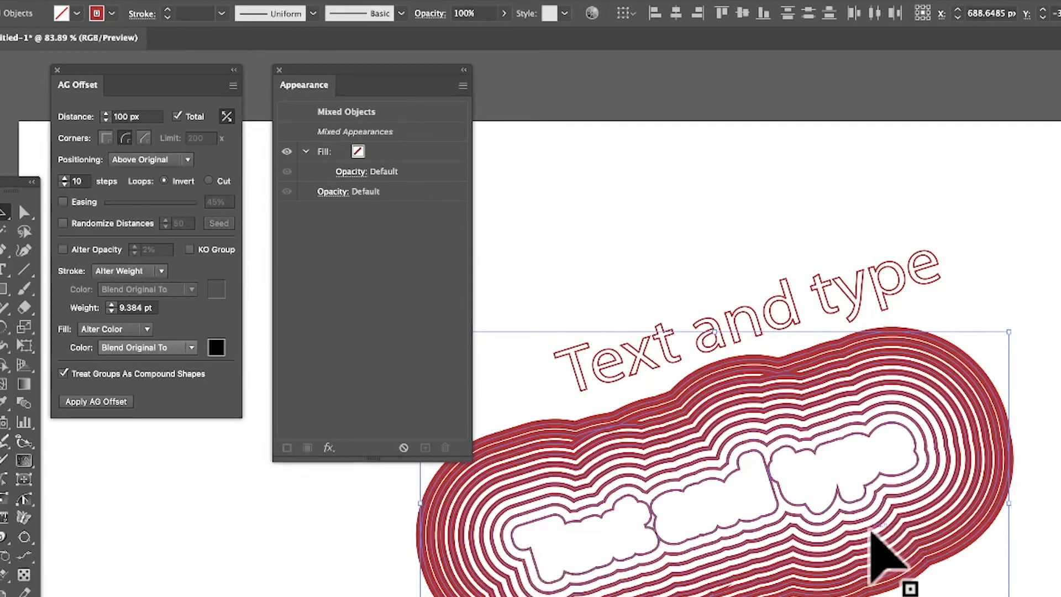
pyautogui.moveTo(872, 534); pyautogui.dragTo(962, 516)
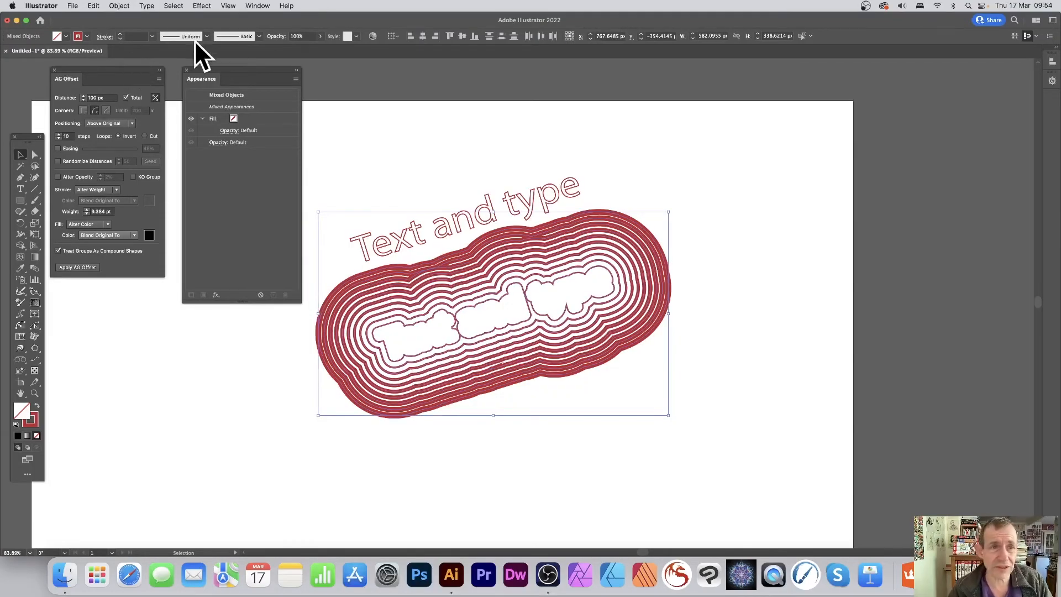
# Step: Open the Randomino panel from the Astute Graphics plugins and move it clear of most of the detached outlines
pyautogui.click(257, 6)
pyautogui.moveTo(287, 203)
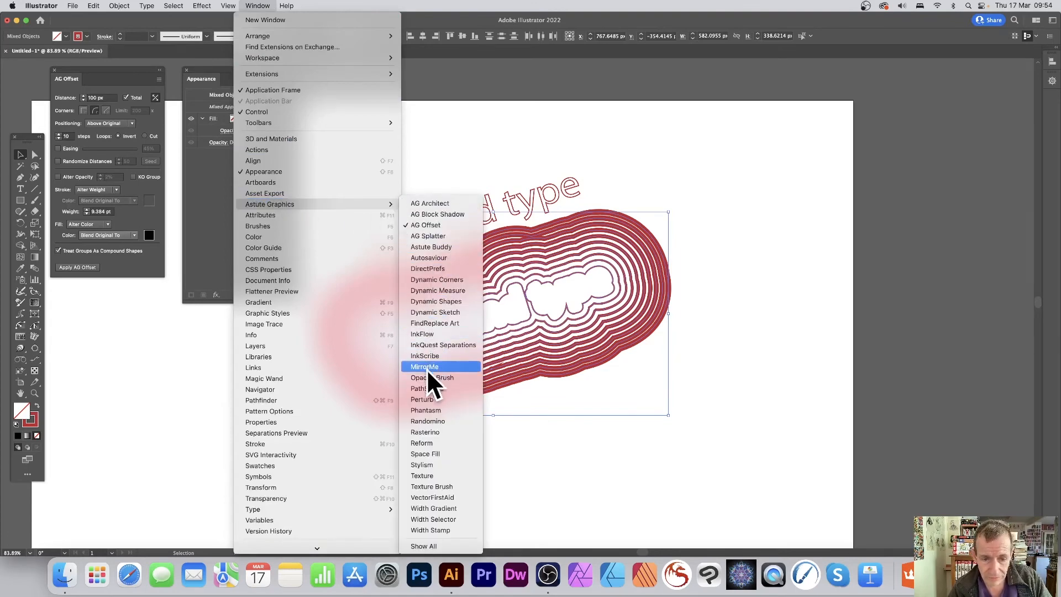
pyautogui.click(430, 421)
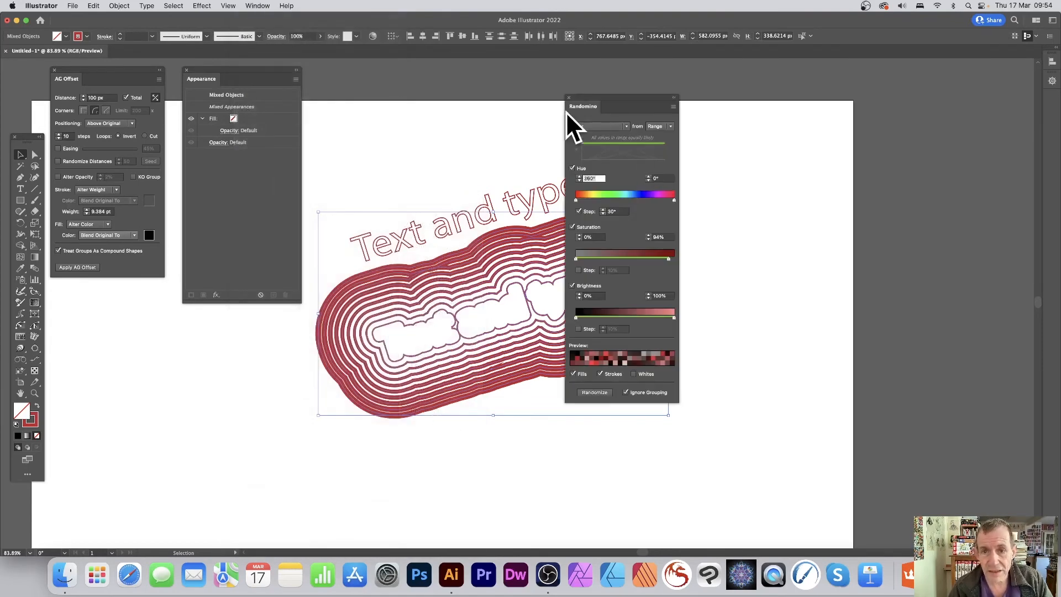
pyautogui.moveTo(598, 98); pyautogui.dragTo(243, 118)
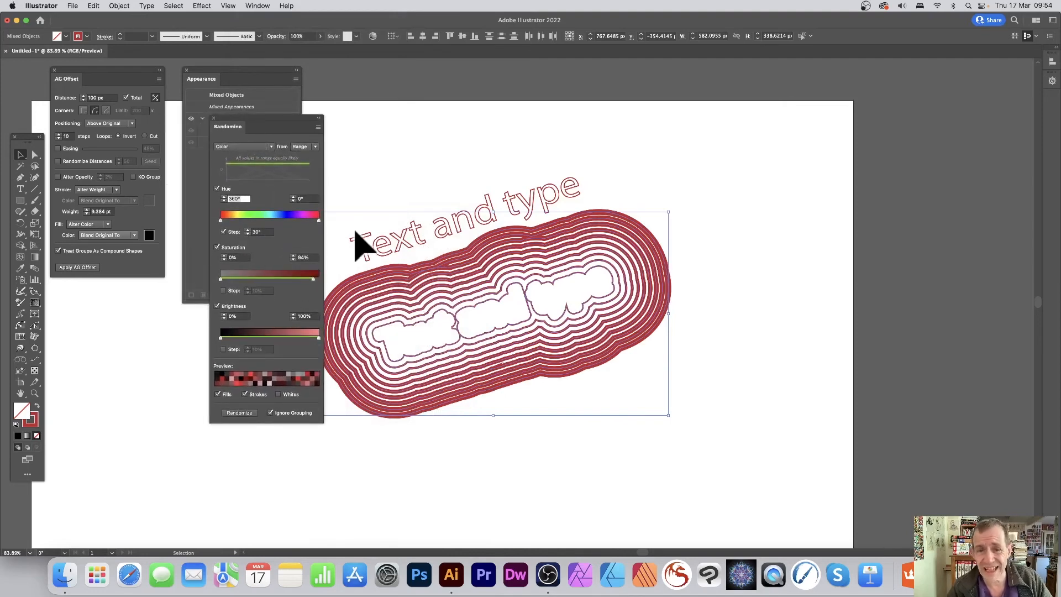
# Step: Randomize the colors of the detached outlines several times within the full 360° to 0° hue range
pyautogui.click(239, 412)
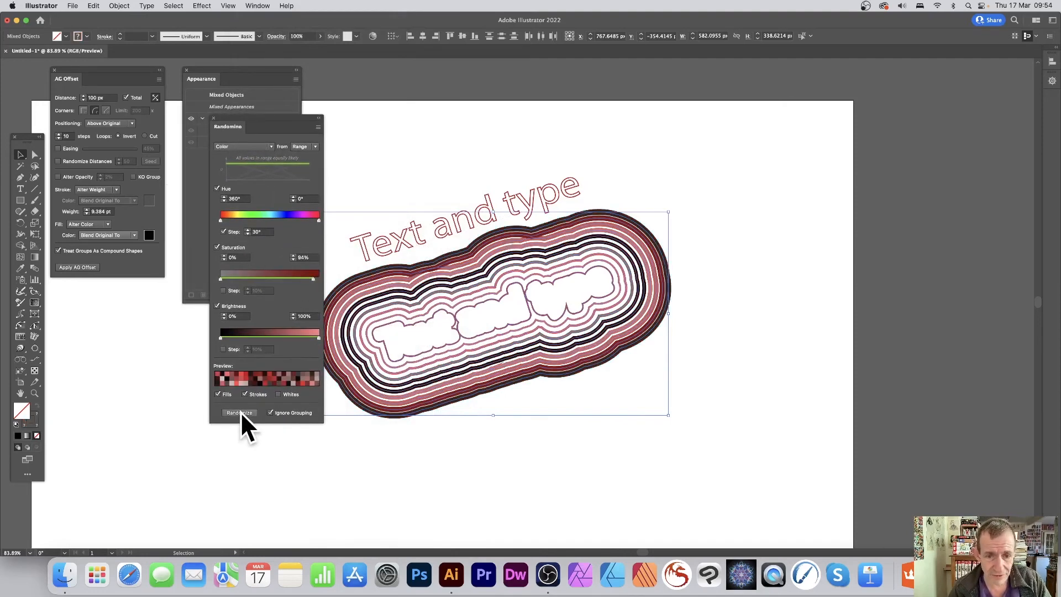
pyautogui.click(241, 411)
pyautogui.click(241, 411)
pyautogui.click(240, 411)
pyautogui.click(240, 410)
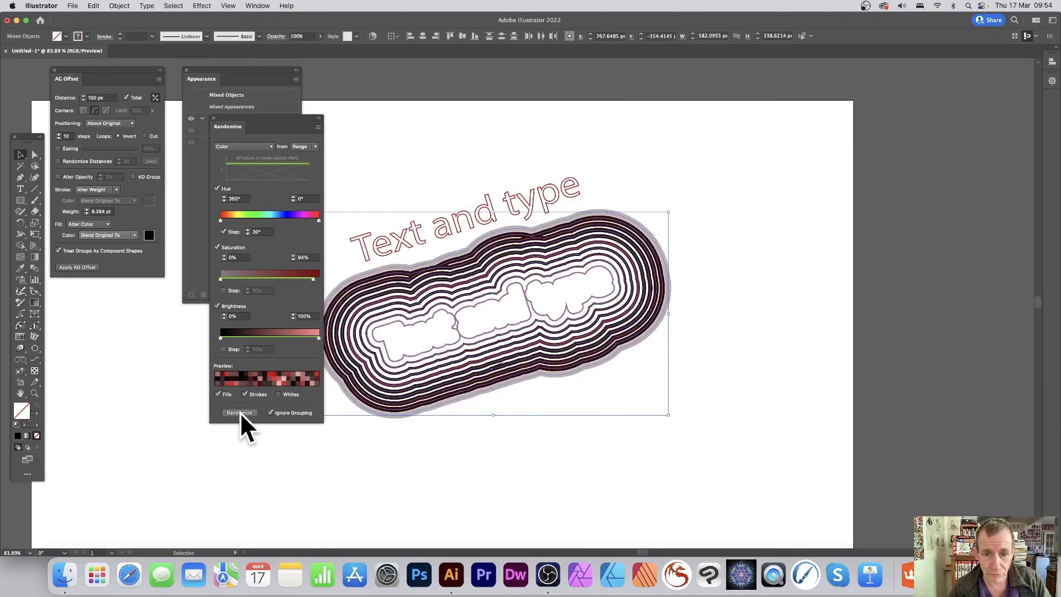
# Step: Move the detached outlines up so they surround the original text, and randomize their colors several more times
pyautogui.click(240, 412)
pyautogui.moveTo(507, 292); pyautogui.dragTo(479, 196)
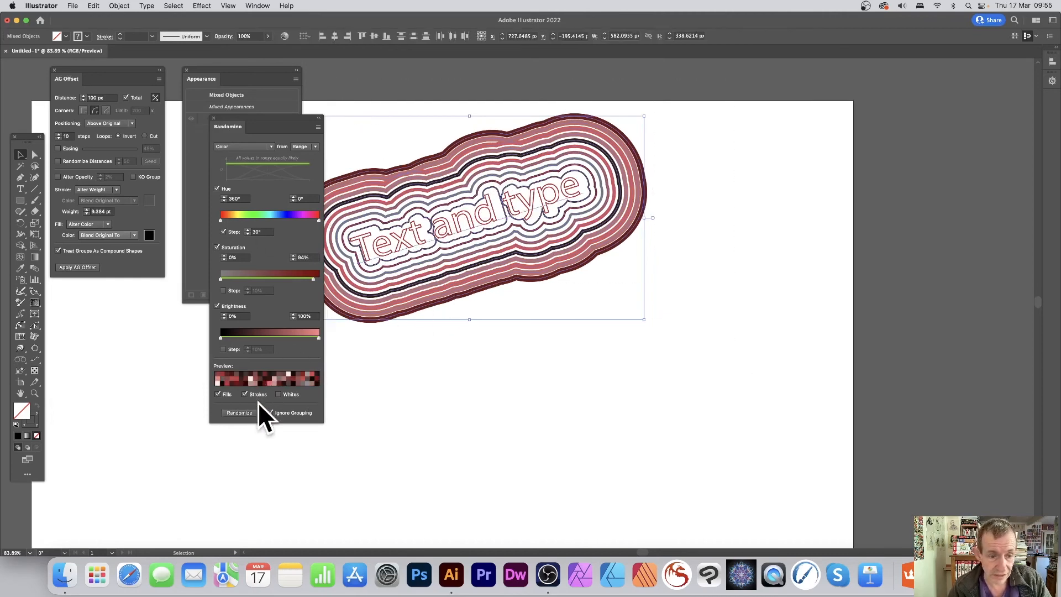
pyautogui.click(239, 412)
pyautogui.click(240, 412)
pyautogui.click(240, 412)
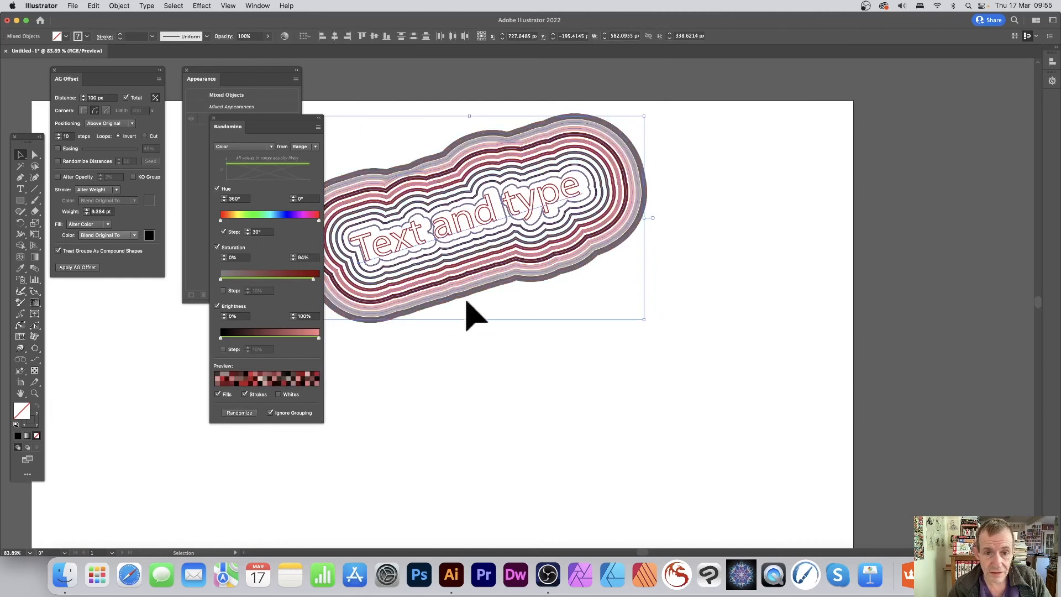
# Step: Select all characters of the "Text and type" text with the Type tool and randomize their colors several times
pyautogui.click(24, 189)
pyautogui.moveTo(577, 185); pyautogui.dragTo(204, 219)
pyautogui.click(236, 409)
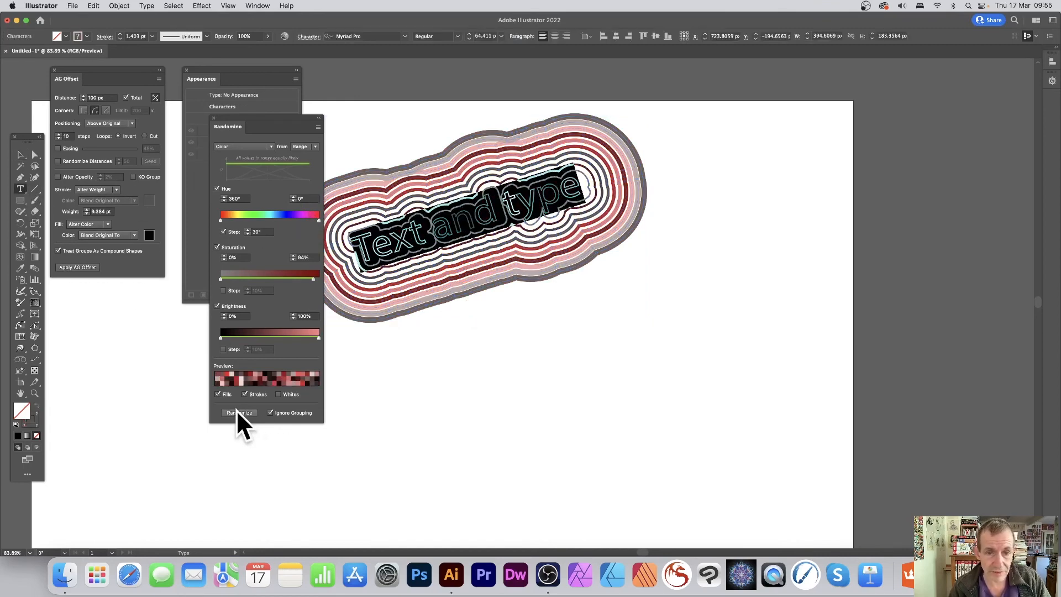
pyautogui.click(235, 409)
pyautogui.click(235, 410)
# Step: Leave text editing, clear the selection, and select all the outlines surrounding the text
pyautogui.click(21, 154)
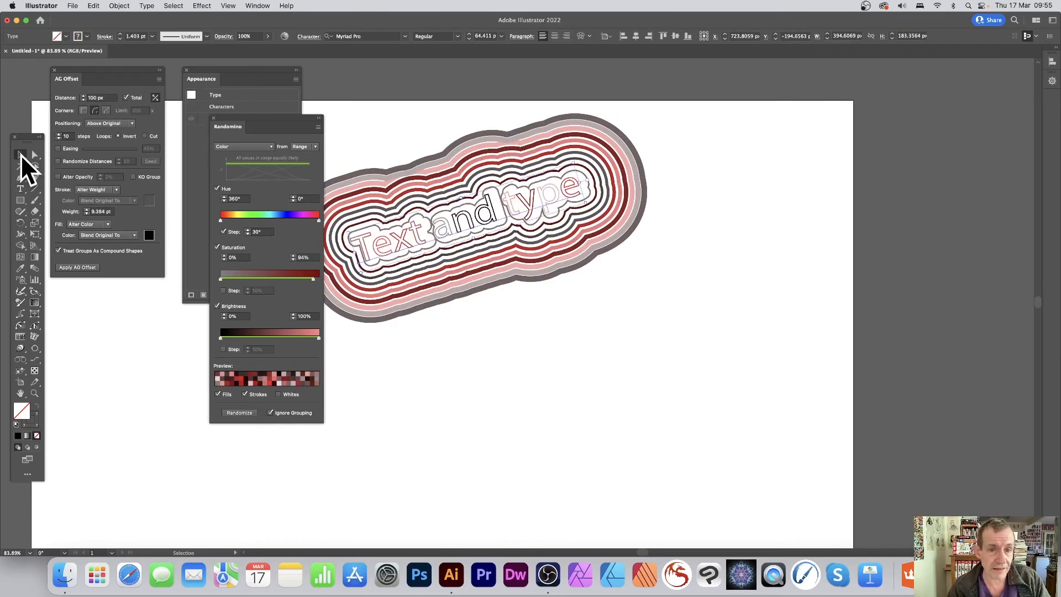
pyautogui.click(597, 320)
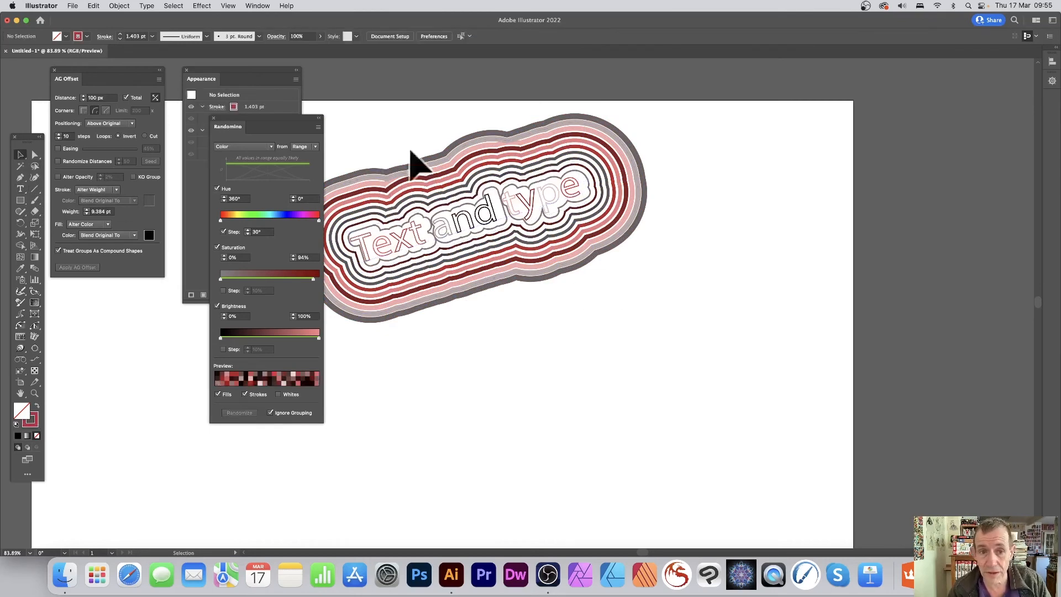
pyautogui.moveTo(697, 101); pyautogui.dragTo(268, 359)
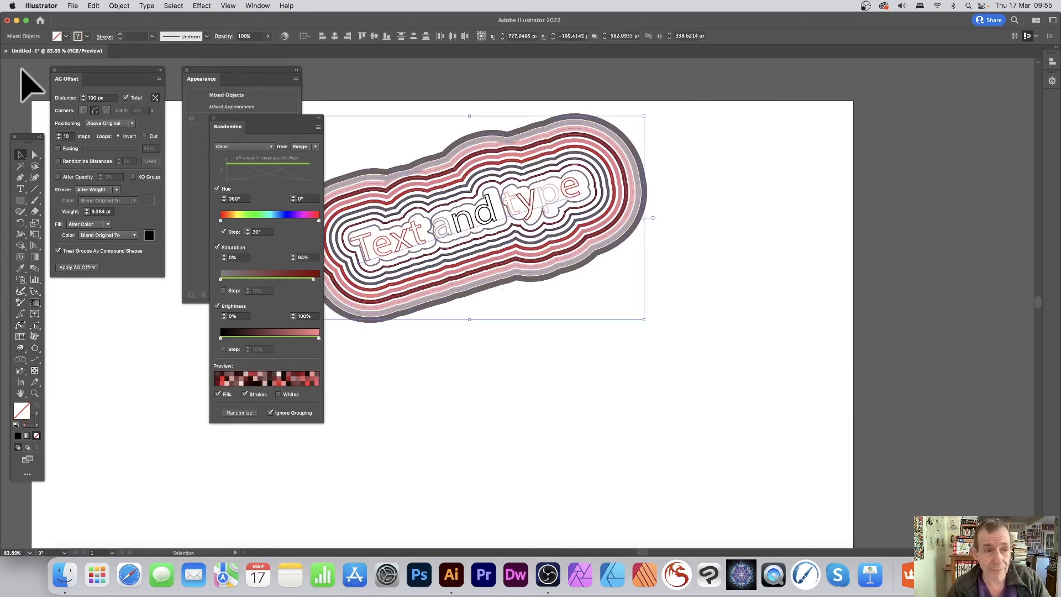
pyautogui.moveTo(69, 68); pyautogui.dragTo(70, 68)
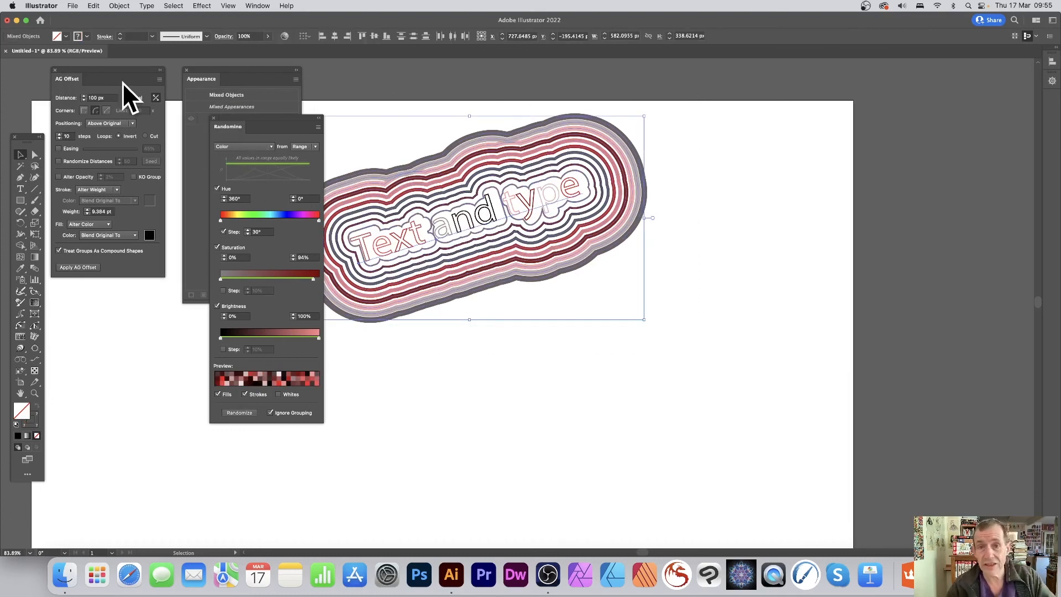